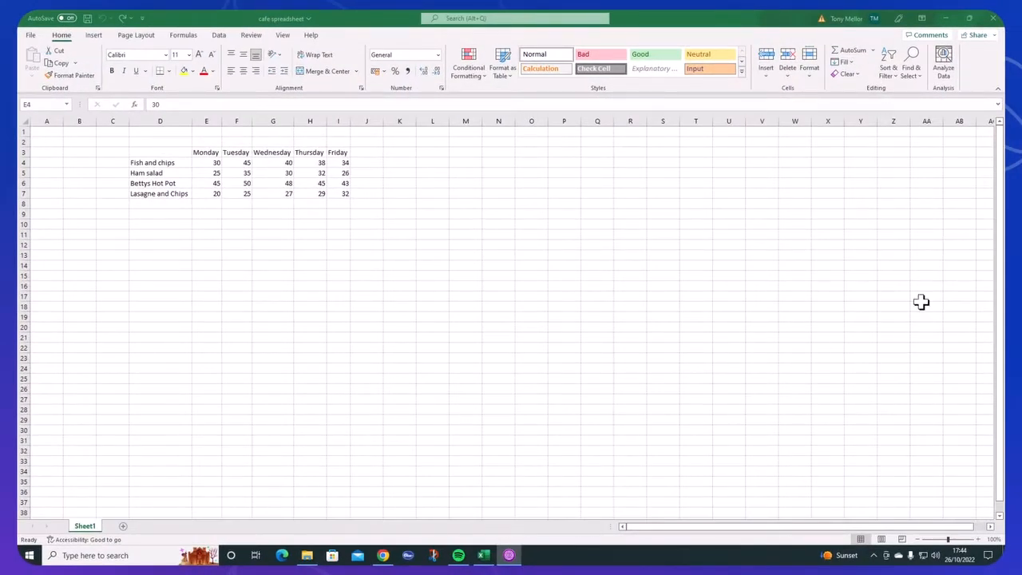
left_click(630, 355)
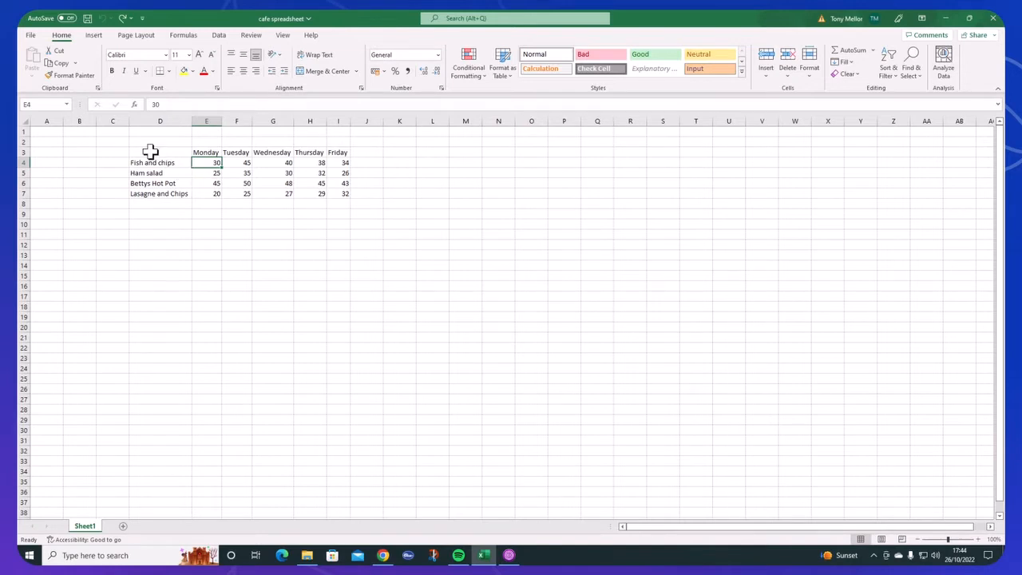
left_click_drag(150, 152, 340, 195)
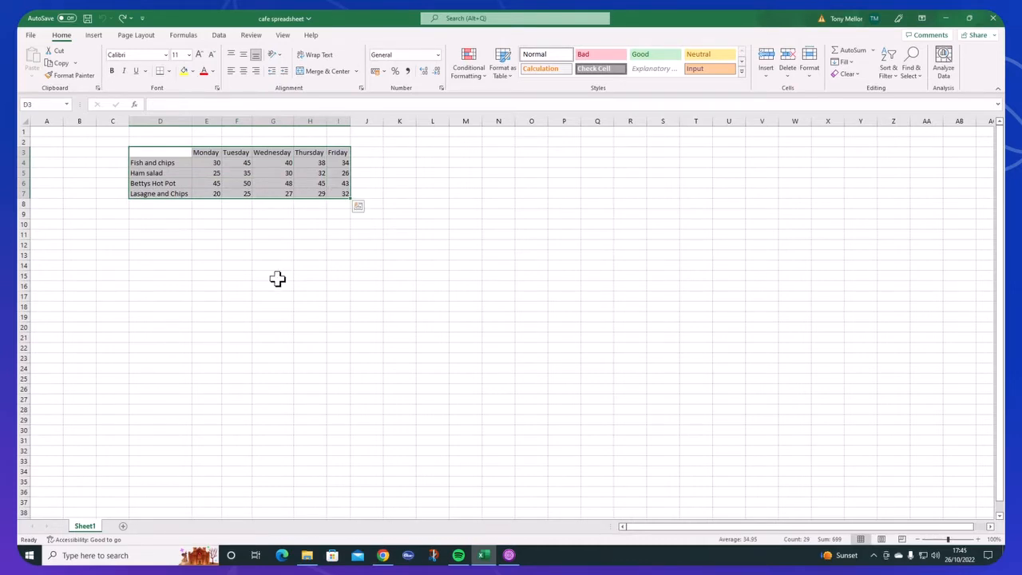
left_click(204, 235)
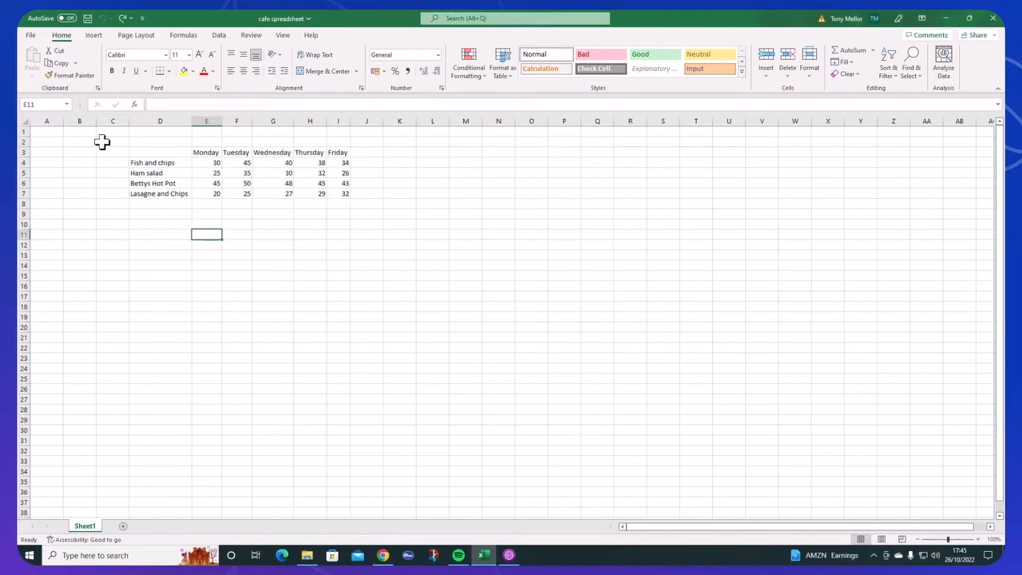
left_click(48, 131)
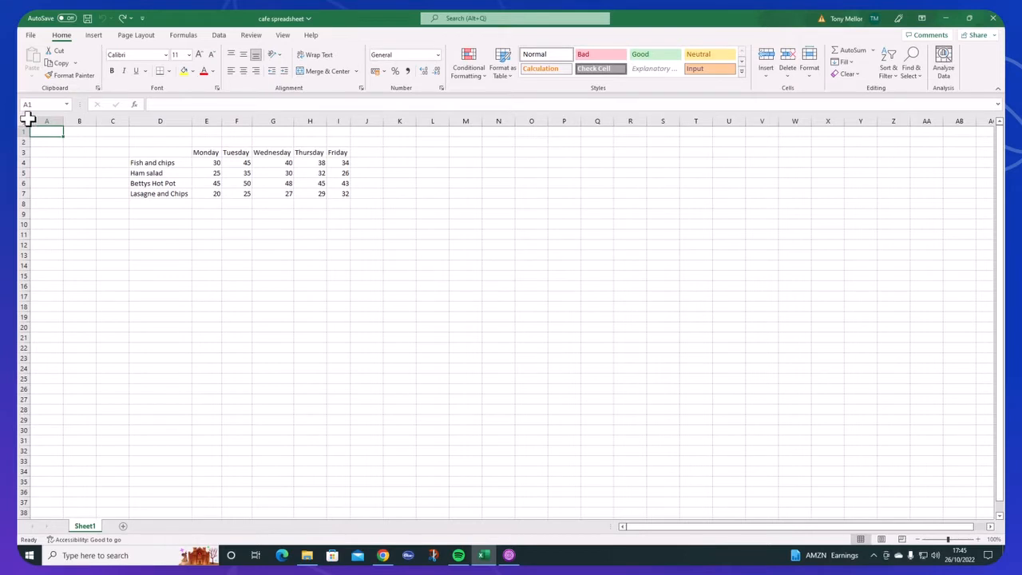
left_click(50, 120)
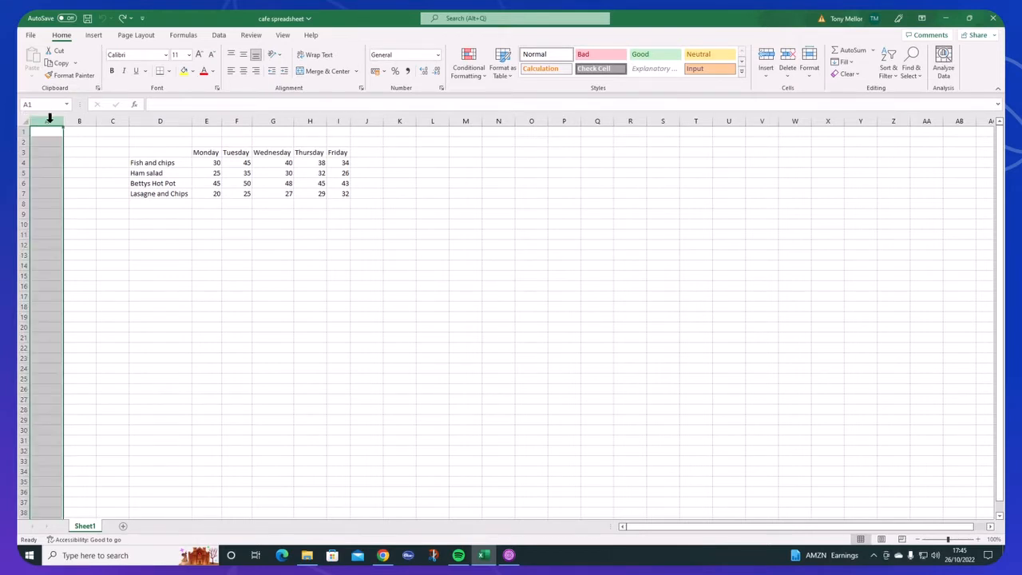
left_click(21, 130)
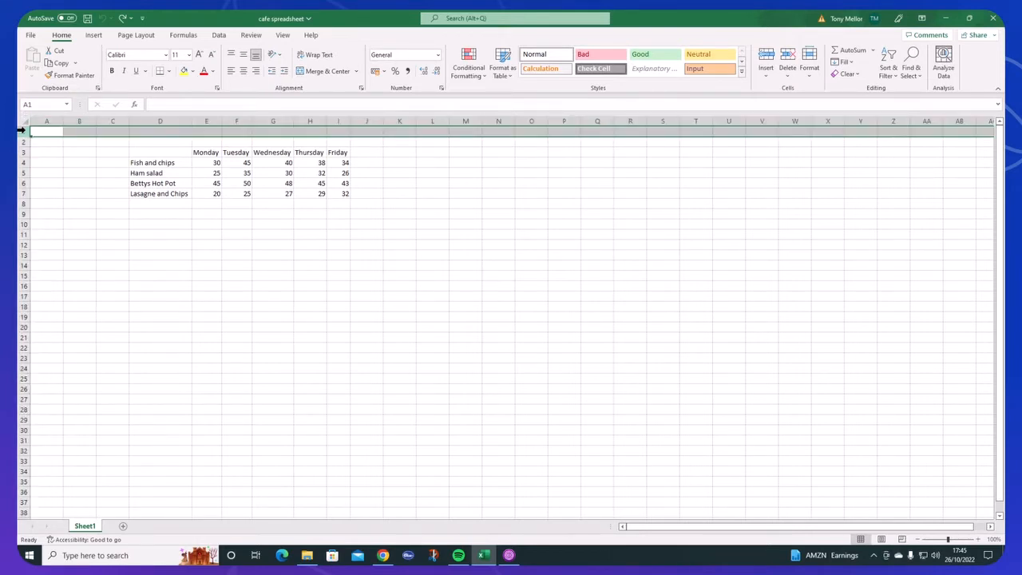
left_click(48, 130)
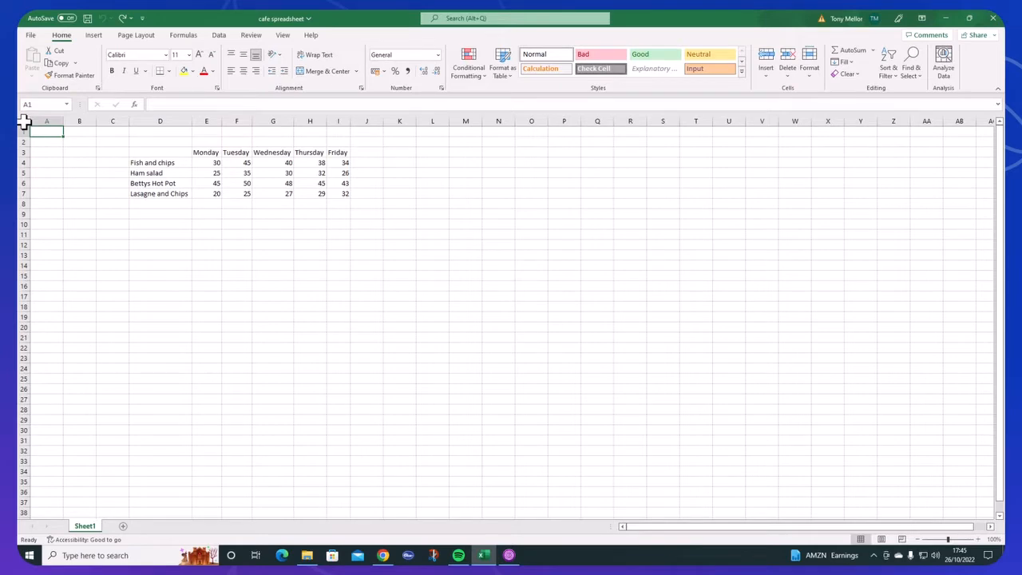
Step: Set the font size of the whole sheet to 18 and autofit all column widths to their contents
left_click(24, 120)
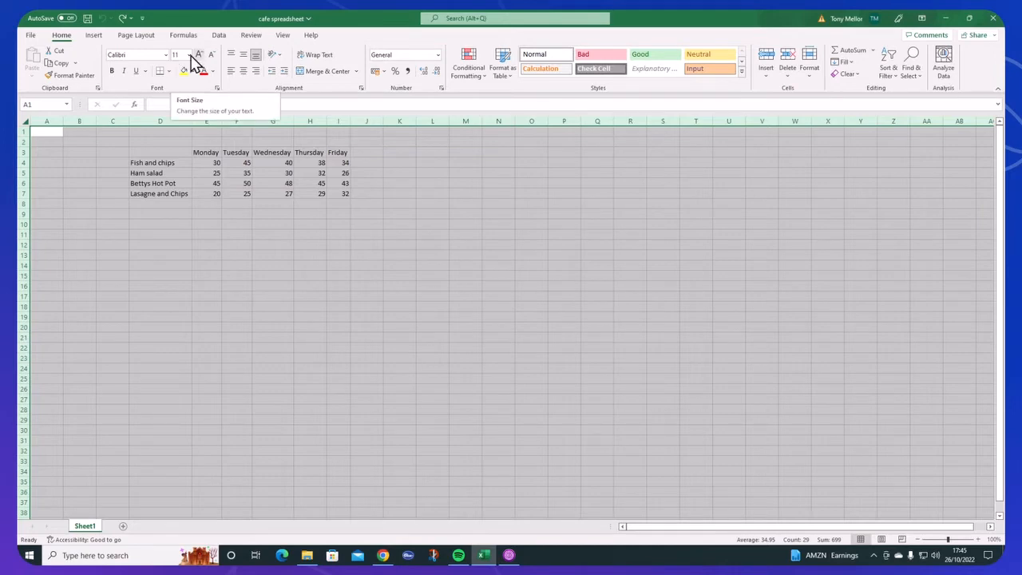
left_click(189, 55)
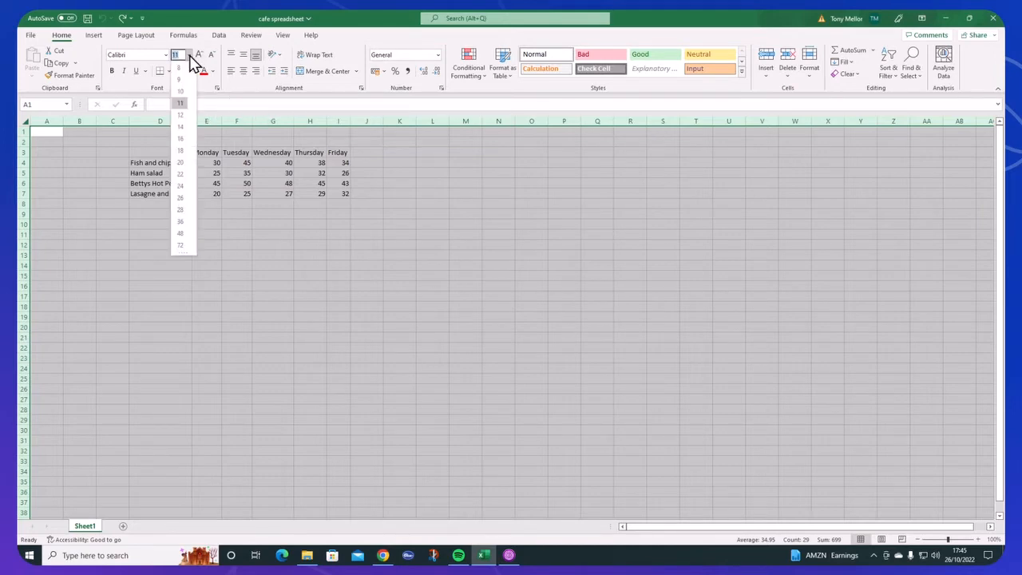
left_click(182, 151)
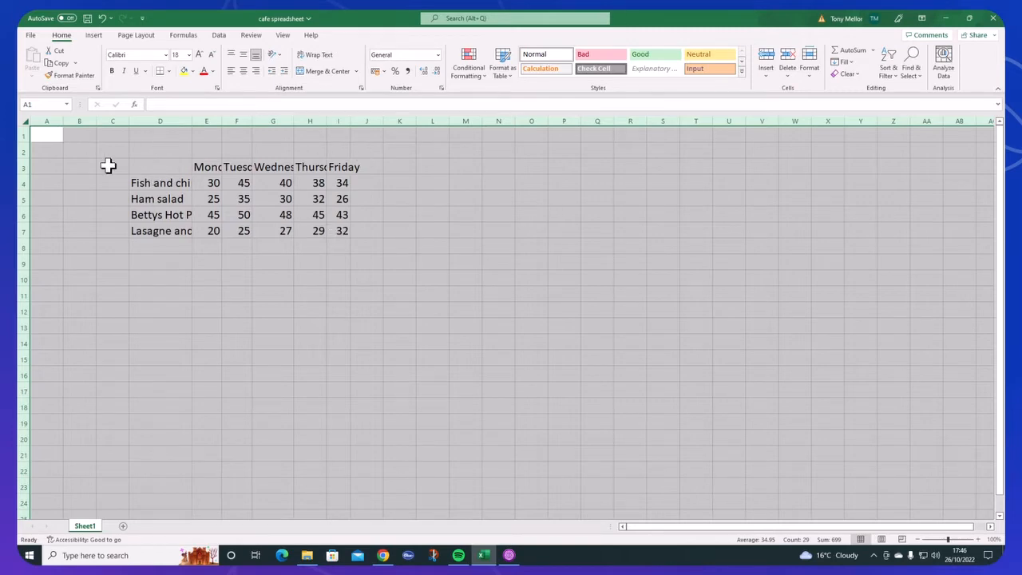
double_click(63, 121)
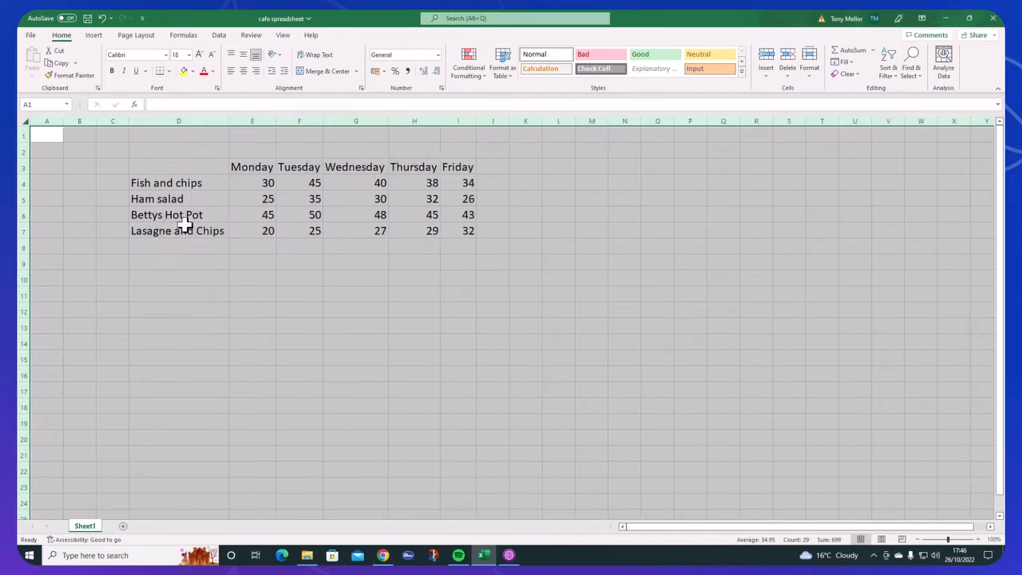
left_click(205, 166)
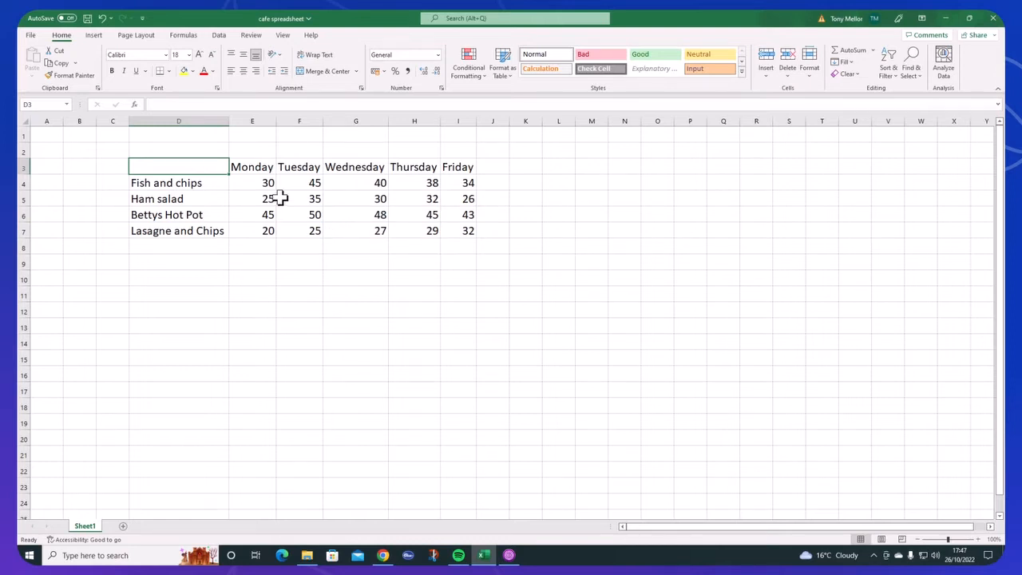
left_click(372, 198)
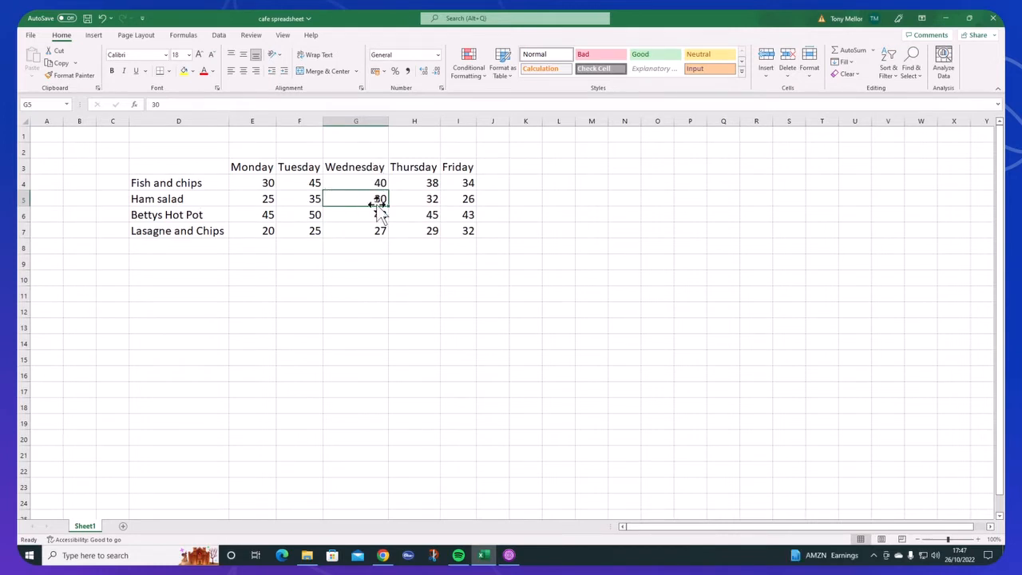
left_click(429, 217)
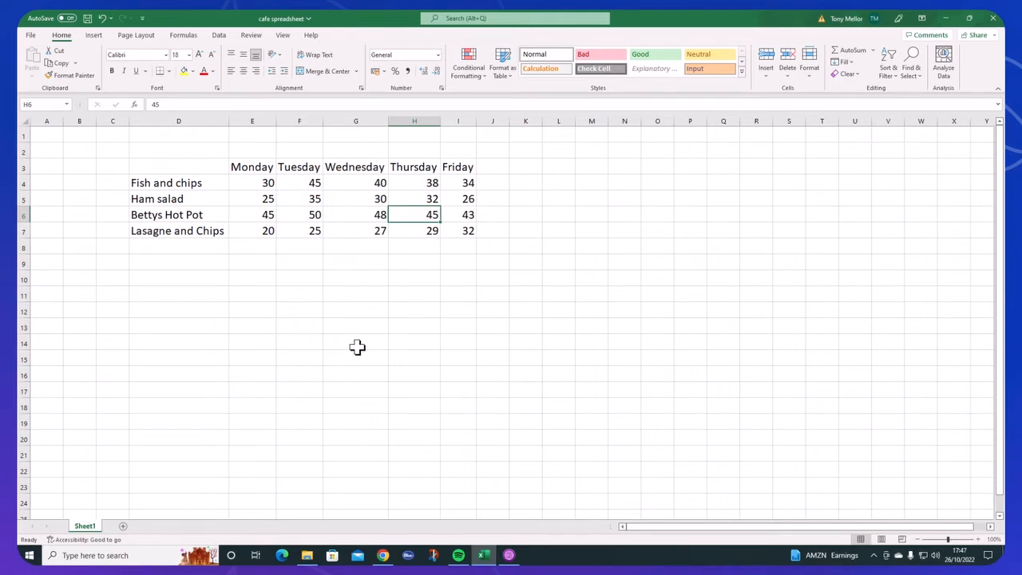
Step: Add the heading "Total" in cell J3, directly after the Friday column heading
left_click(495, 167)
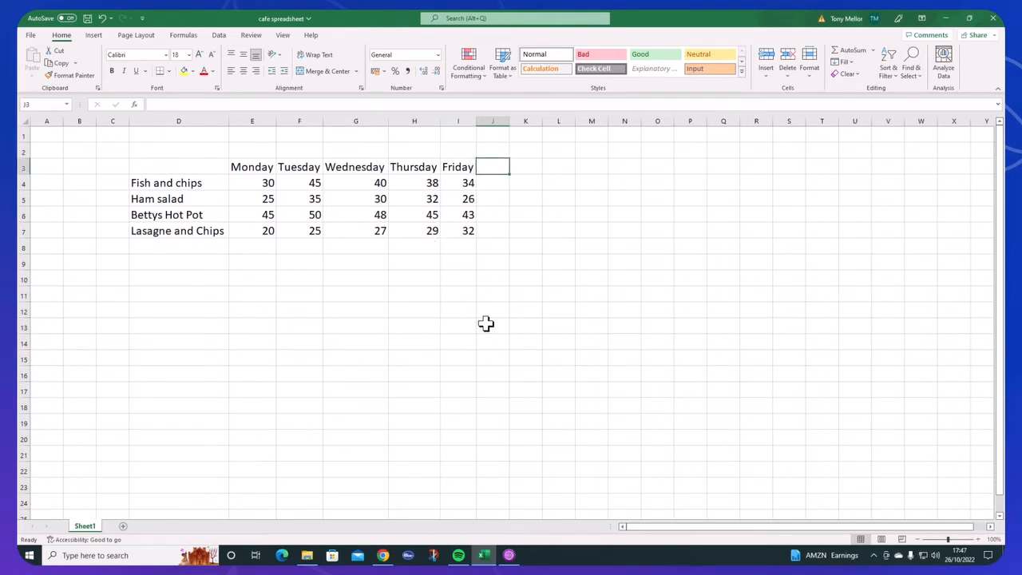
left_click(491, 182)
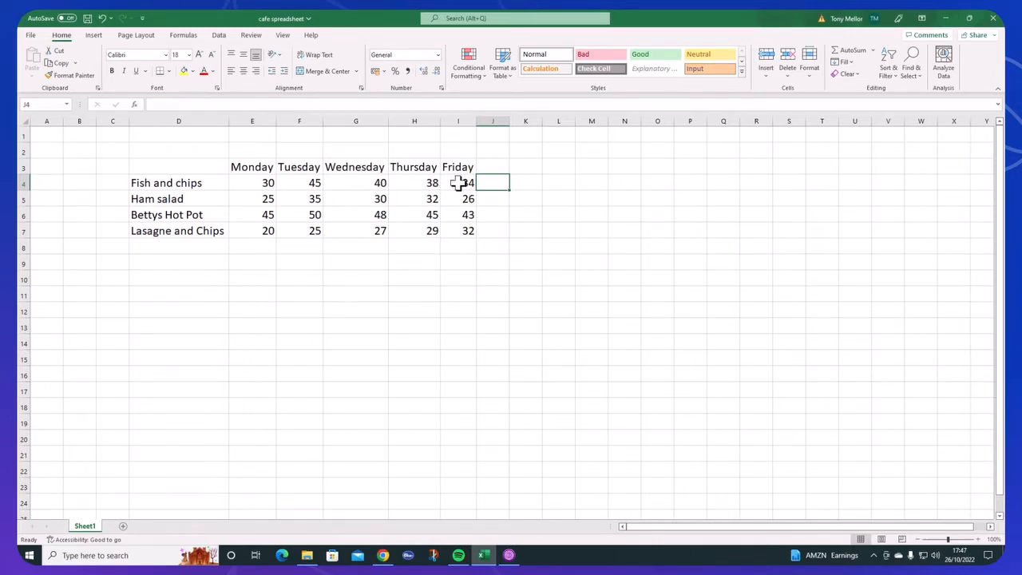
left_click(492, 167)
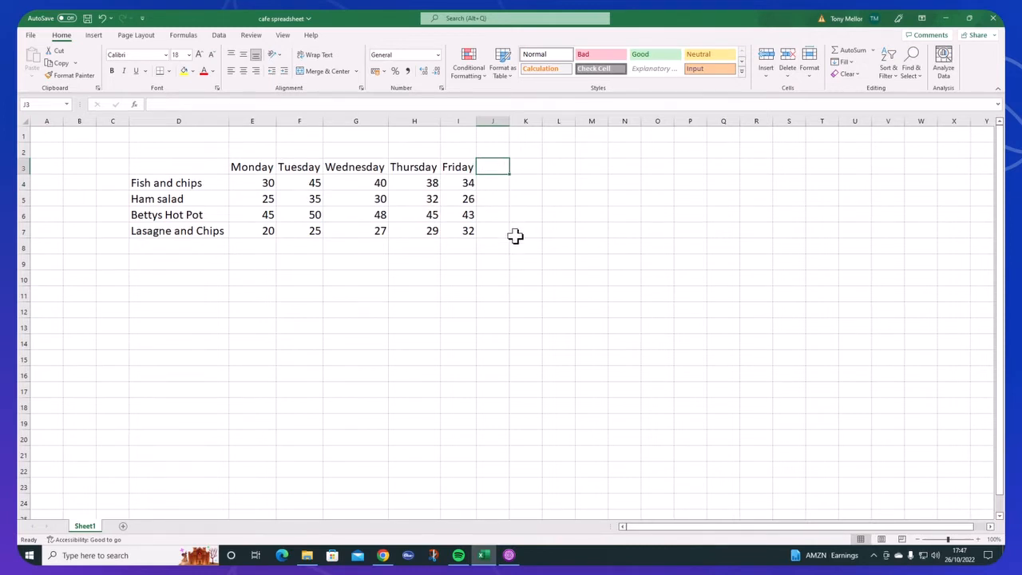
type("Tota")
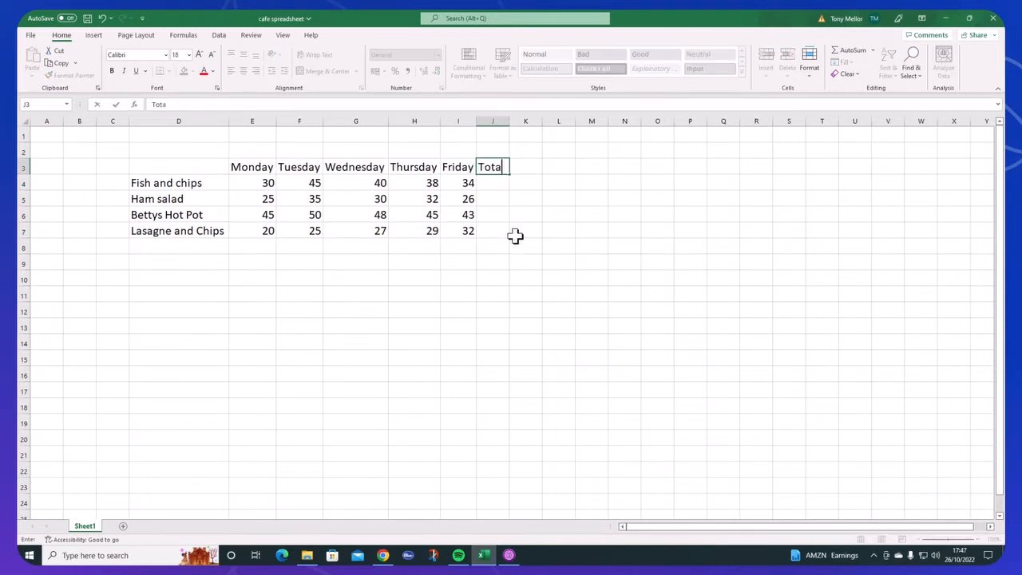
type("l")
key("Return")
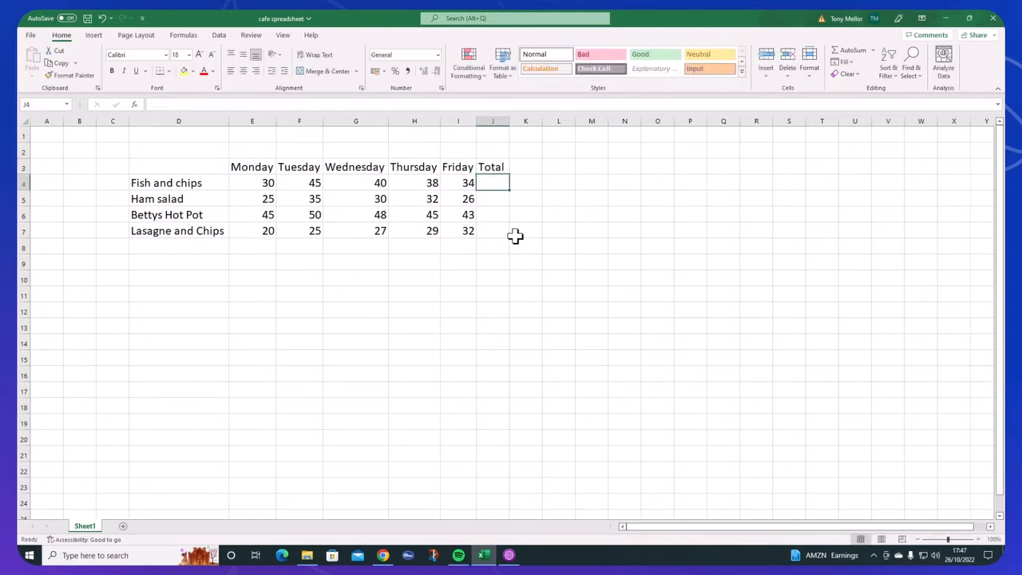
Step: Add the row label "Total Meals" in cell D8, below Lasagne and Chips
left_click(188, 247)
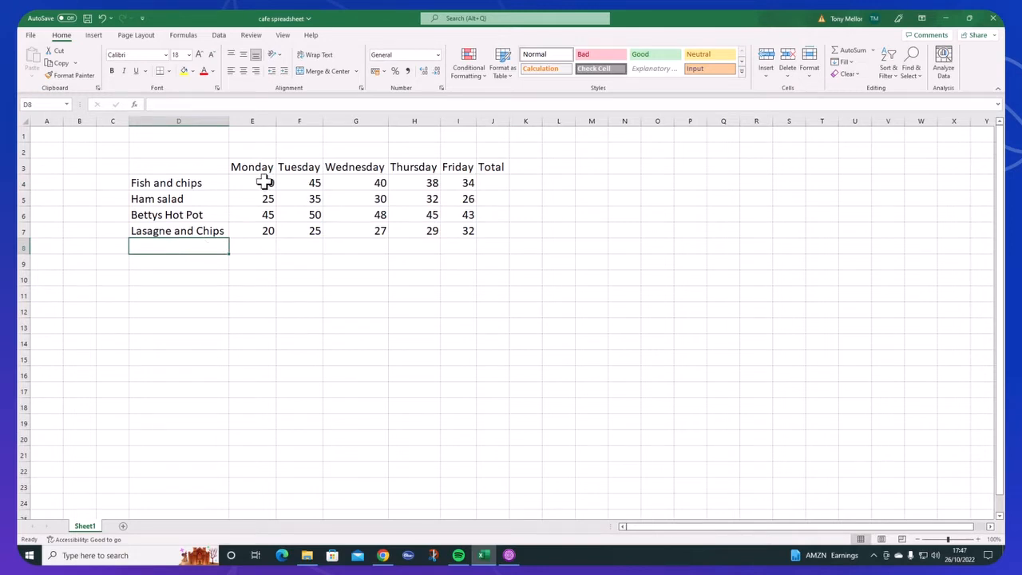
left_click_drag(264, 182, 265, 232)
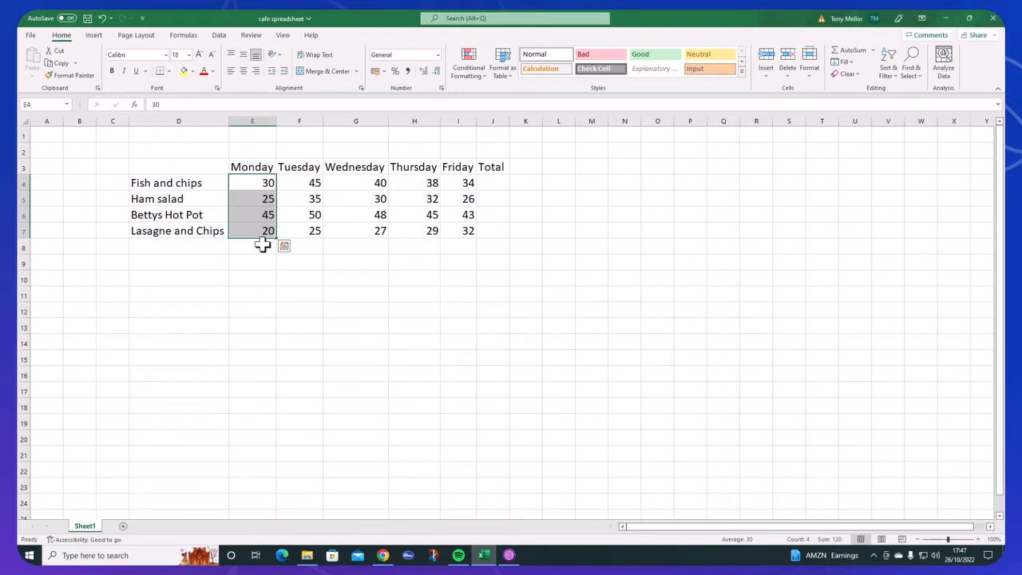
left_click(264, 244)
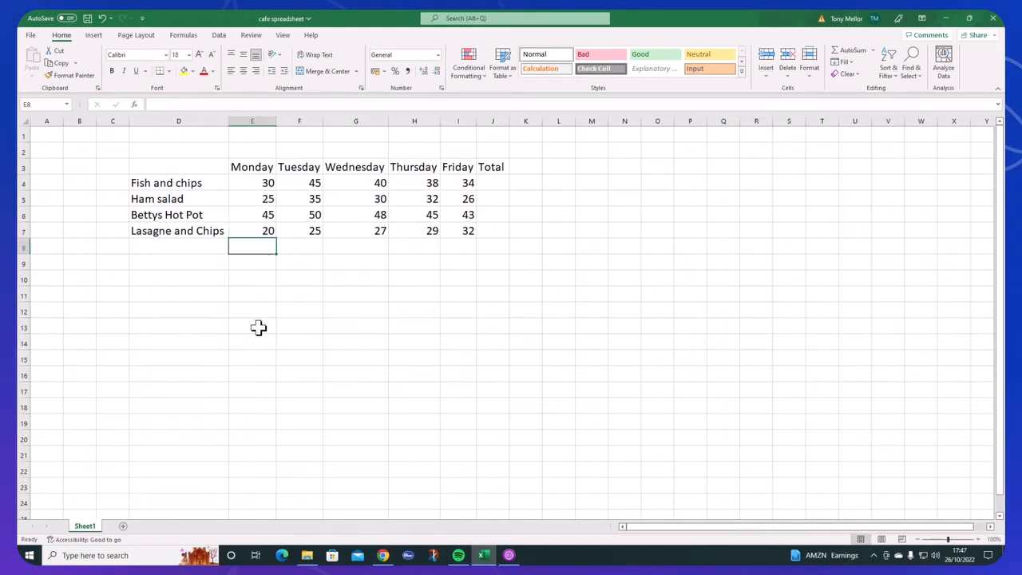
left_click(194, 249)
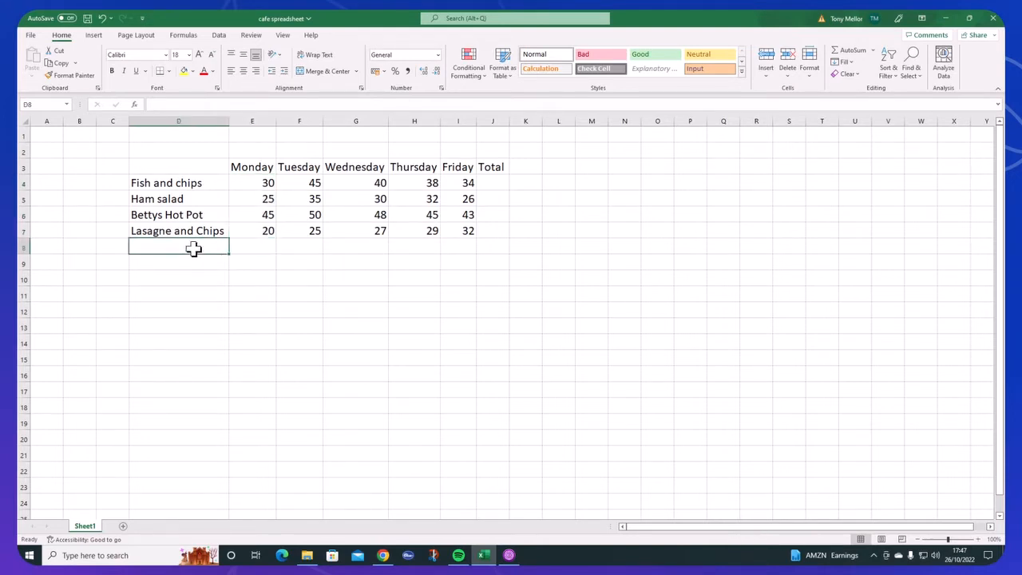
type("Tota")
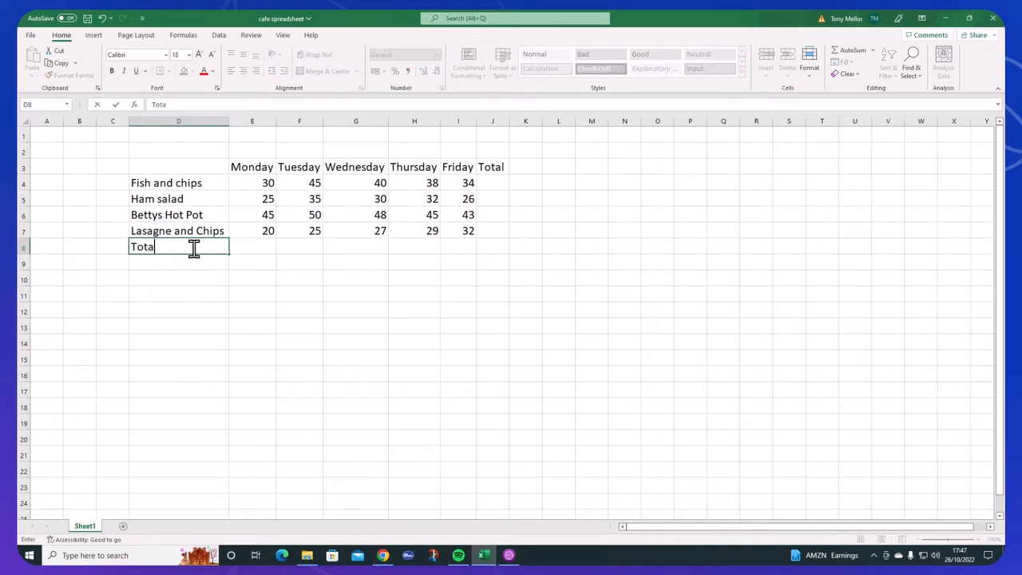
type("l Meals")
key("Return")
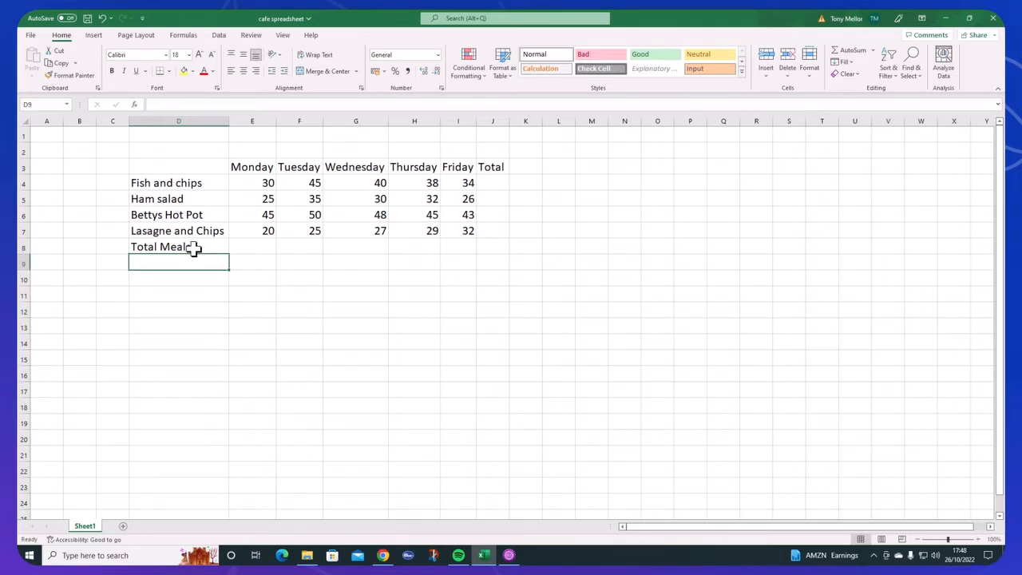
Step: Examine the table's meal labels in column D, the day and total headings in row 3, and the figures in E4:I7
left_click(273, 247)
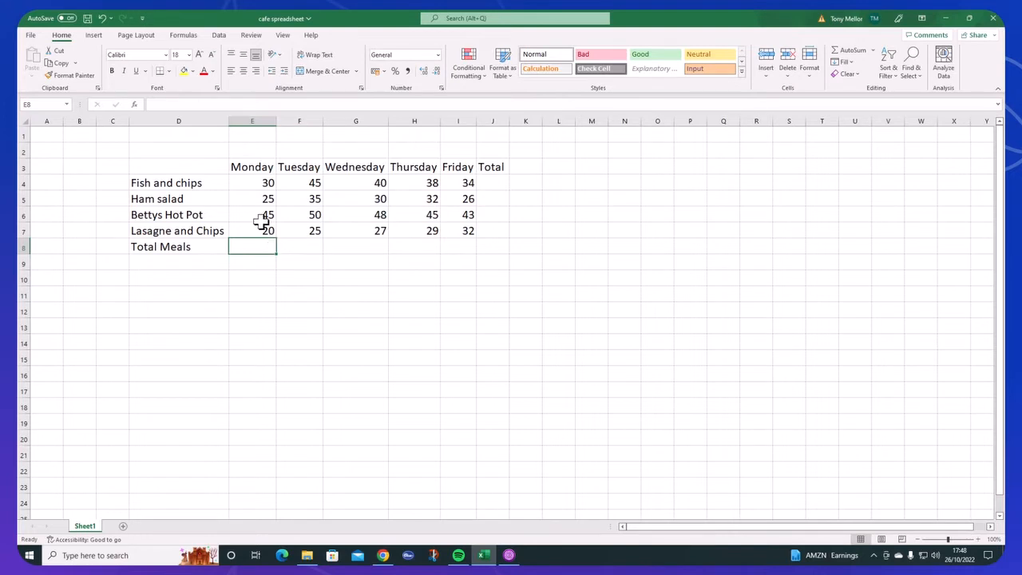
left_click(205, 167)
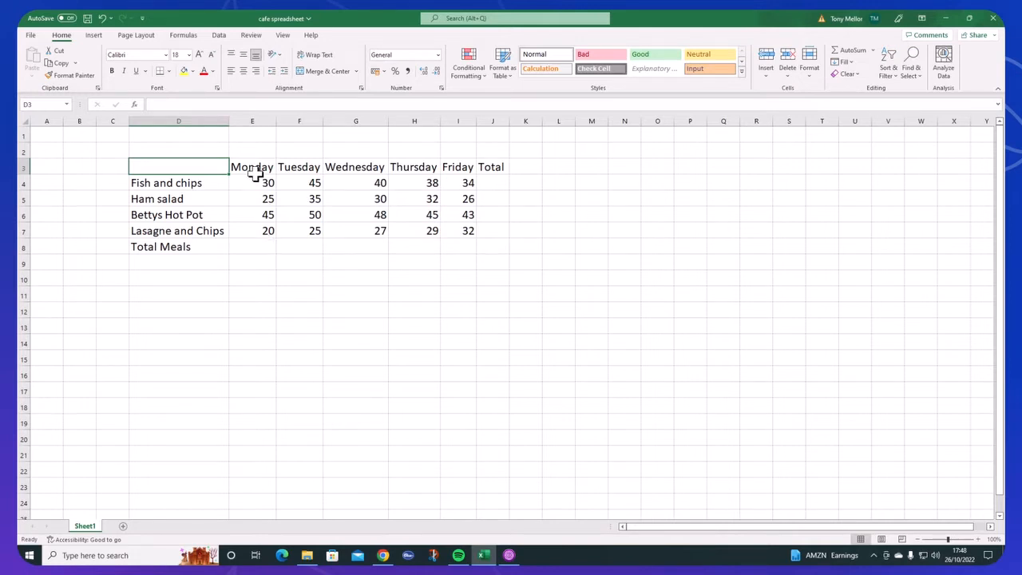
left_click(184, 183)
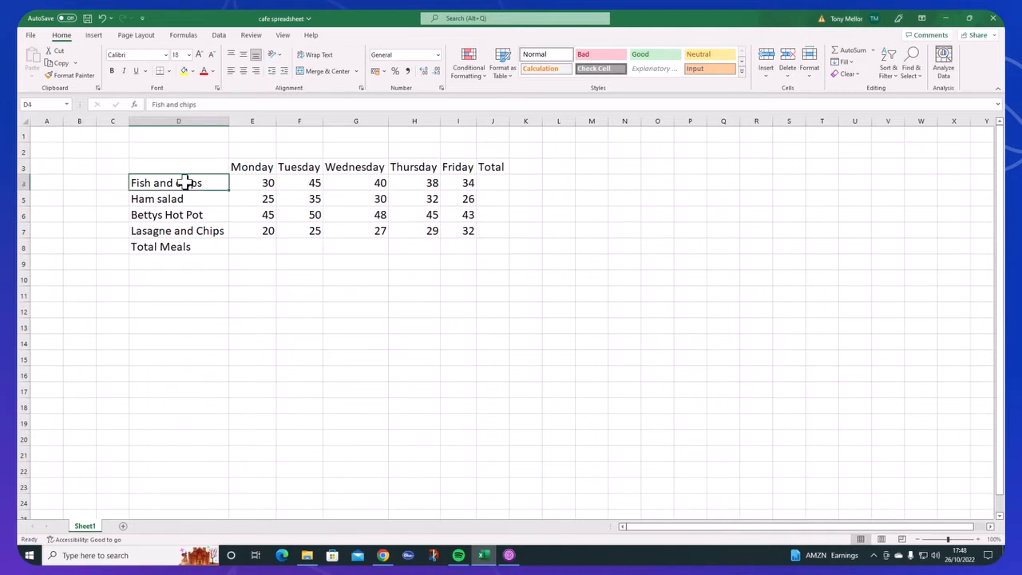
left_click(187, 231)
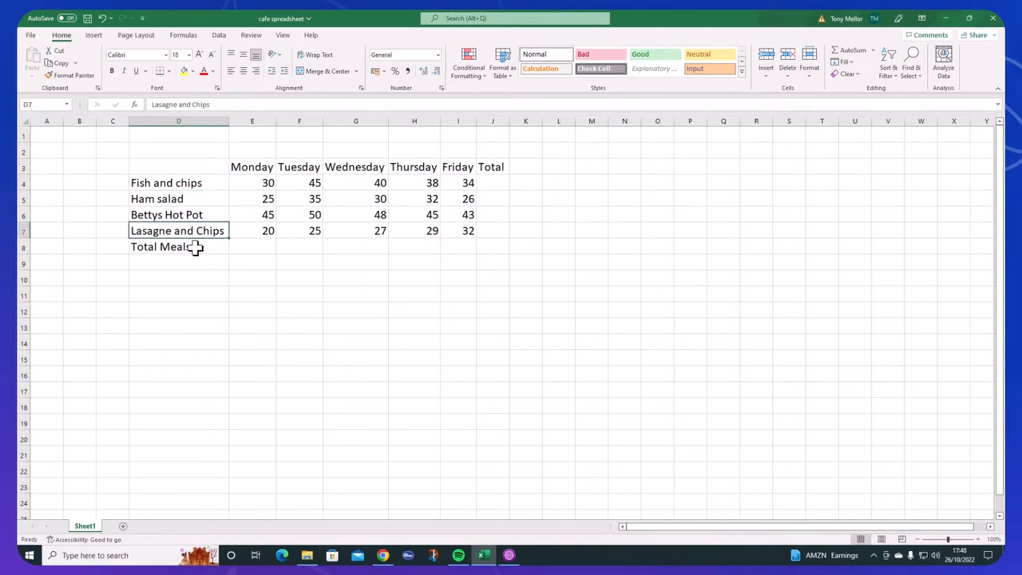
left_click(195, 248)
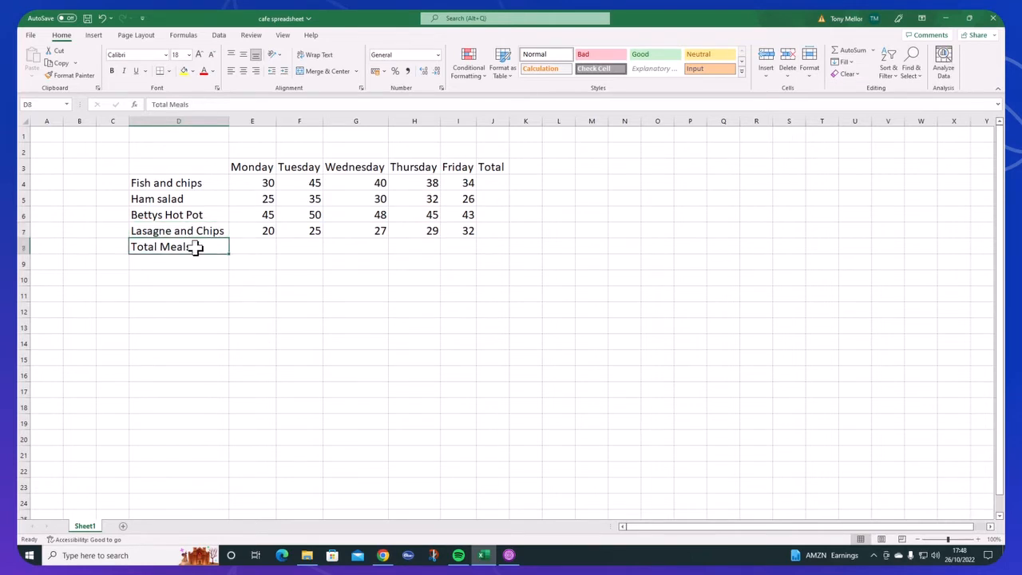
left_click(261, 172)
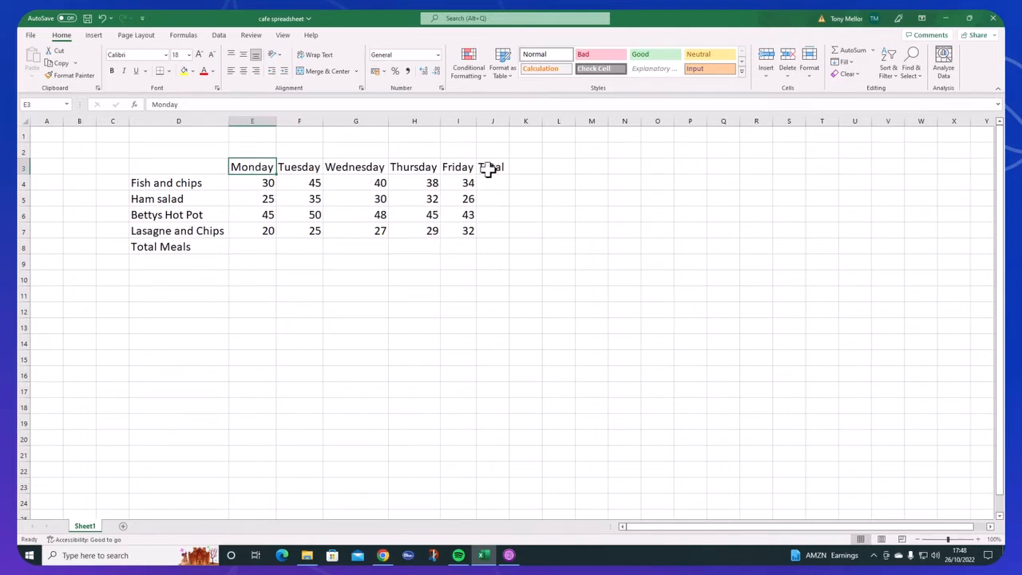
left_click(453, 169)
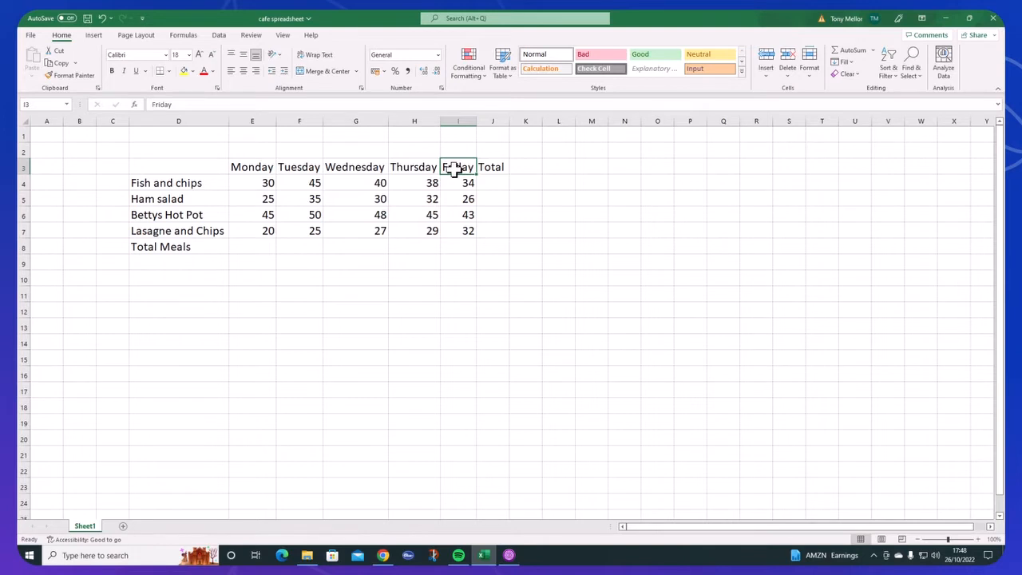
left_click(494, 167)
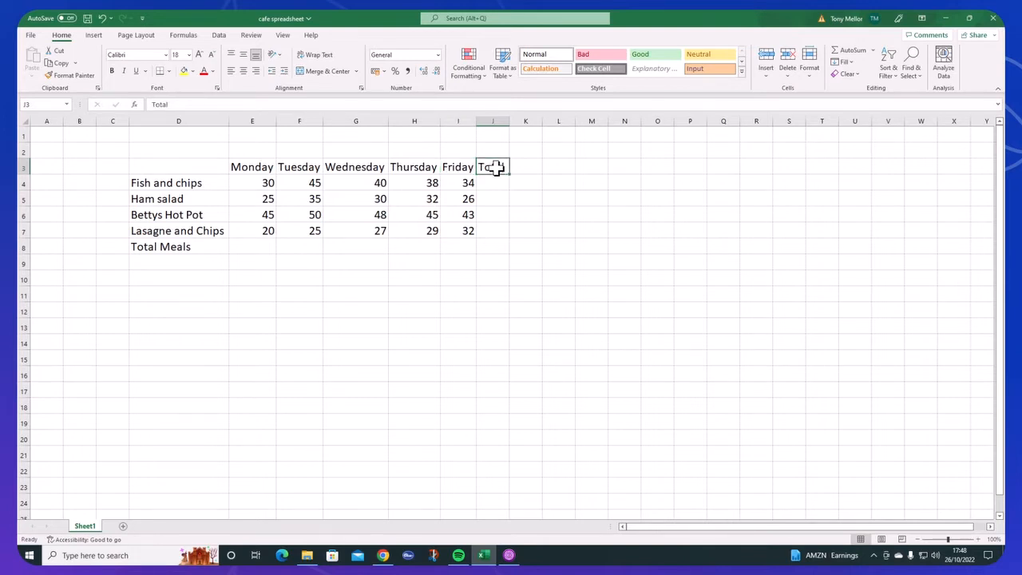
left_click(247, 183)
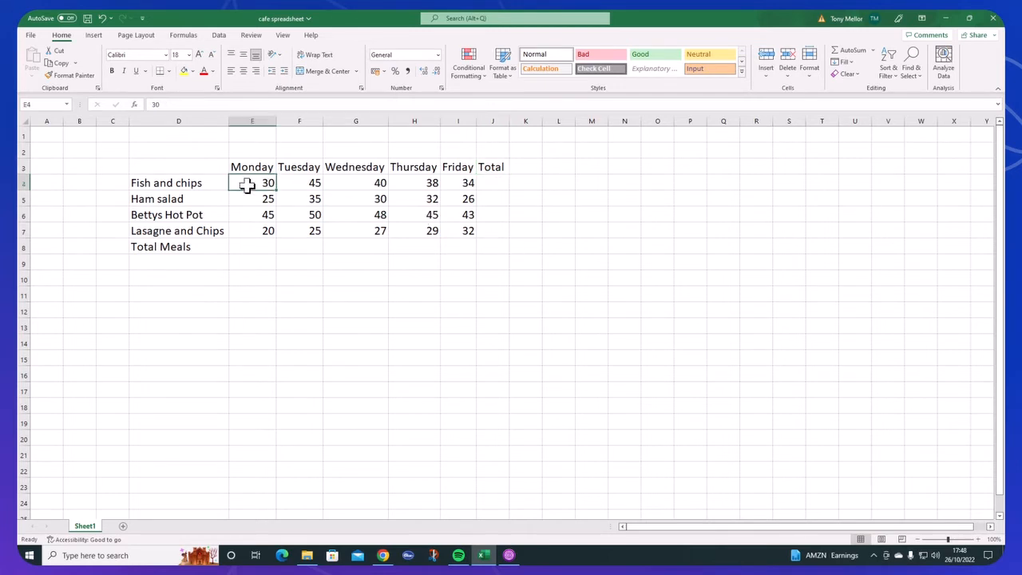
left_click_drag(250, 183, 467, 231)
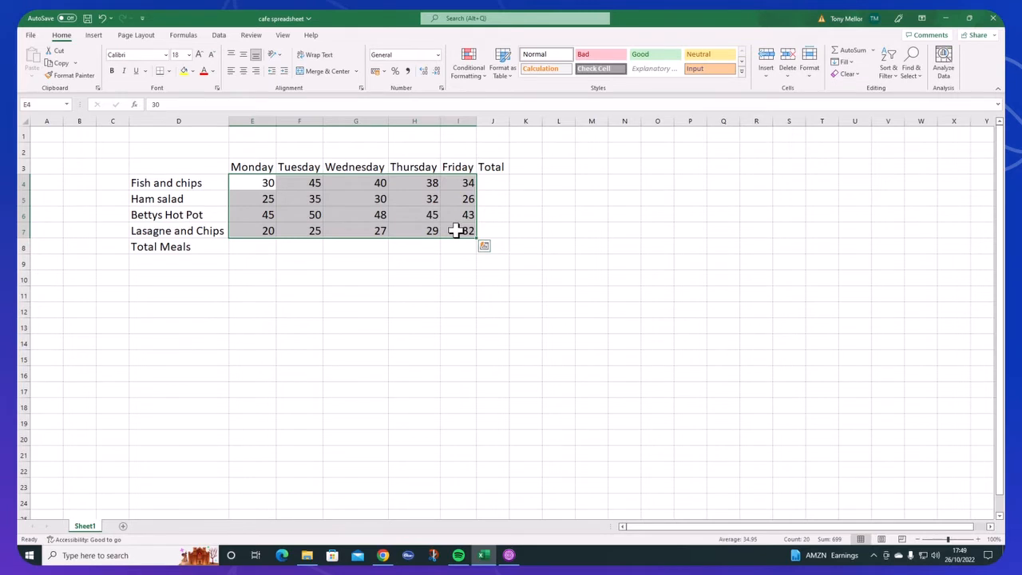
Step: Total the Fish and chips row for Monday to Friday in cell J4 with the formula =SUM(E4:I4)
left_click(193, 167)
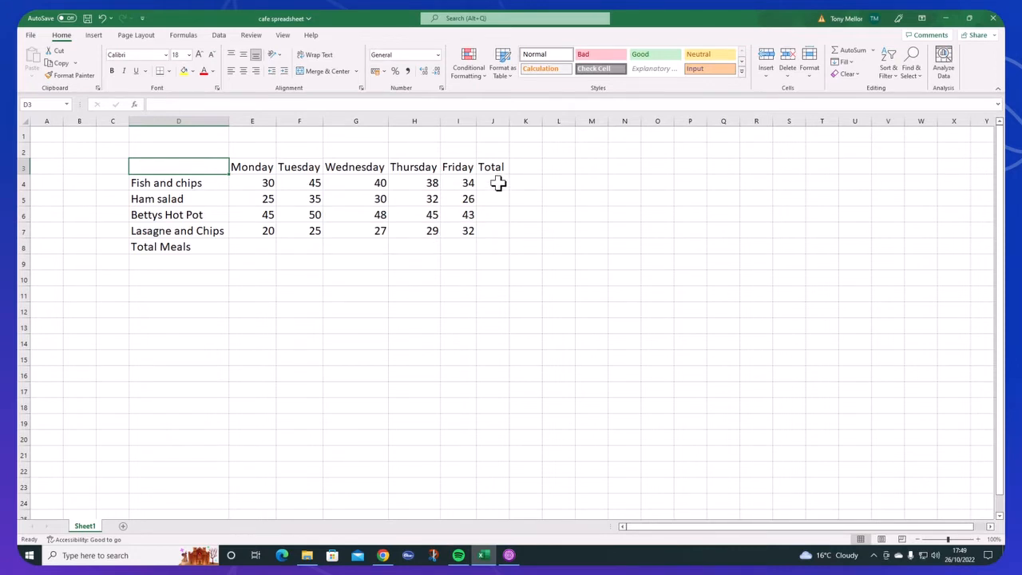
left_click(497, 183)
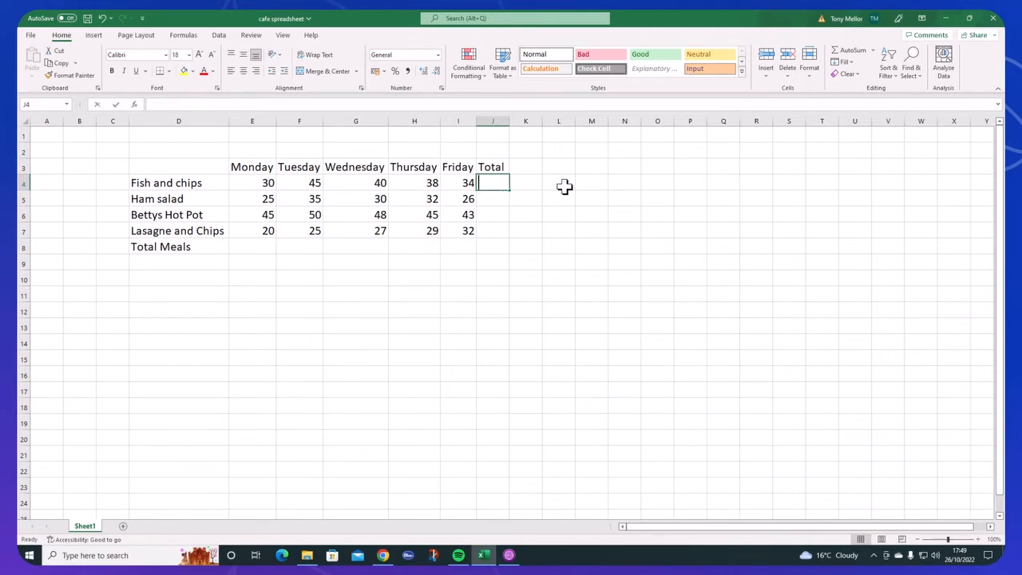
type("=")
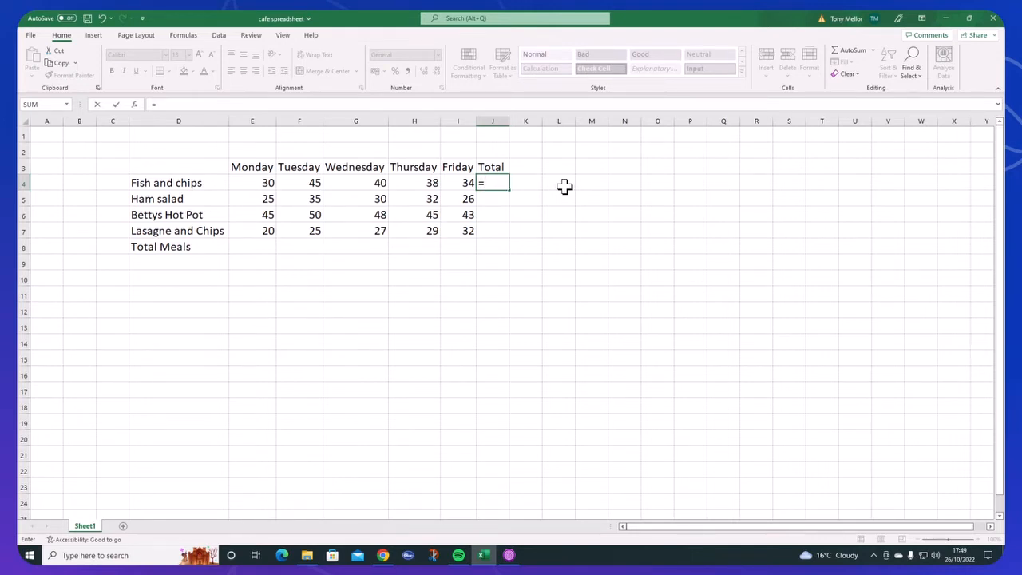
type("sum")
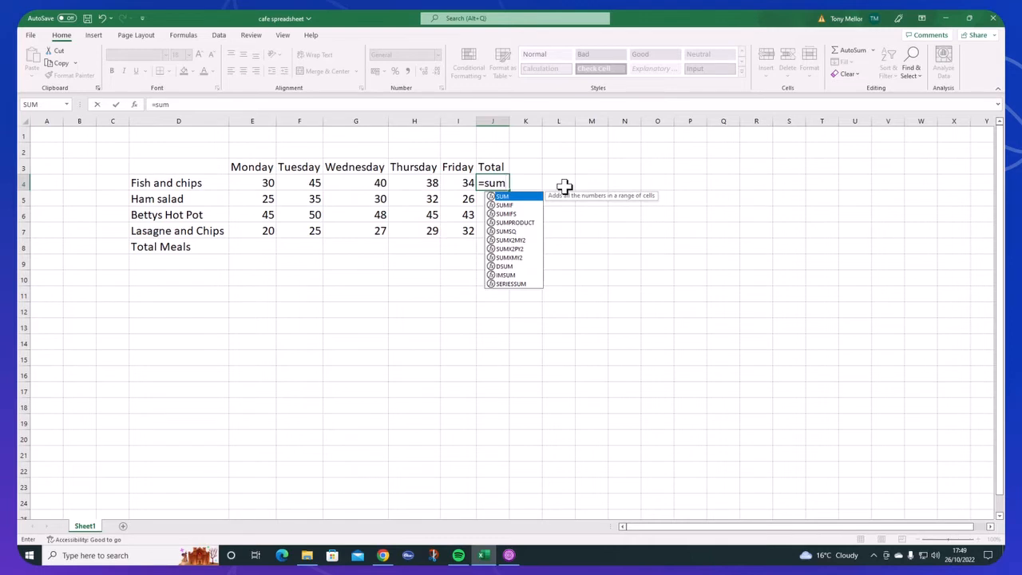
type("(")
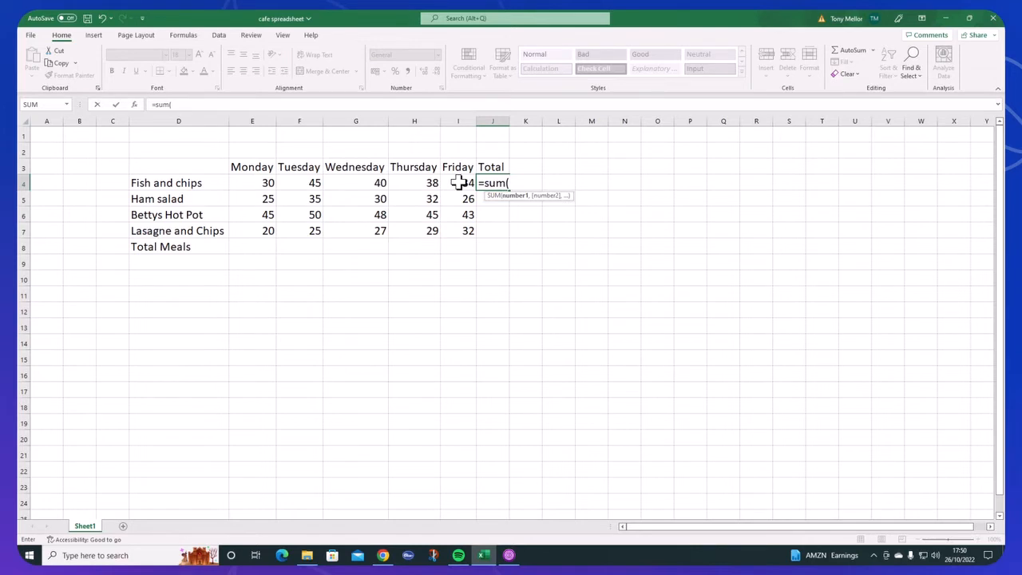
left_click(253, 183)
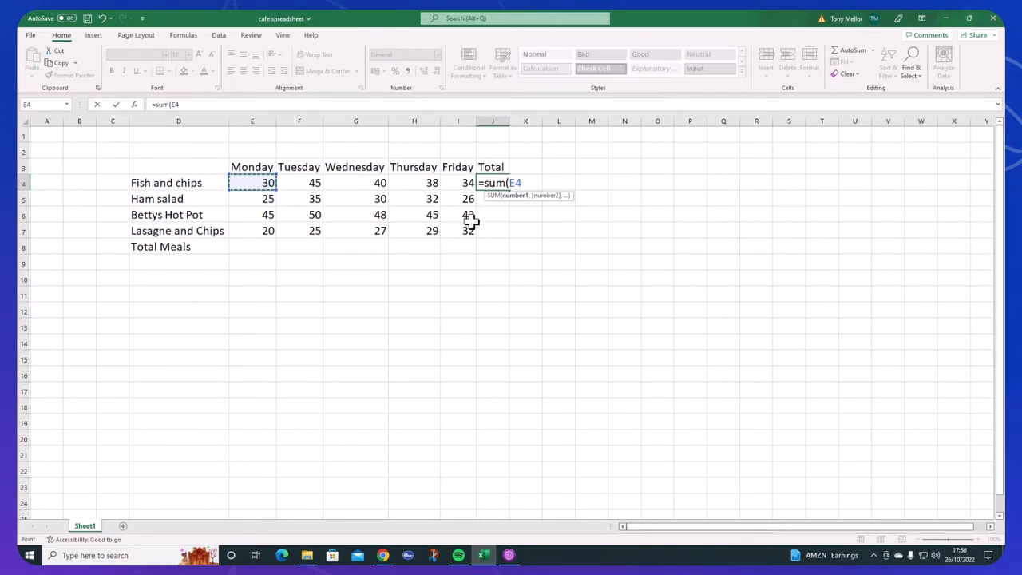
key("F8")
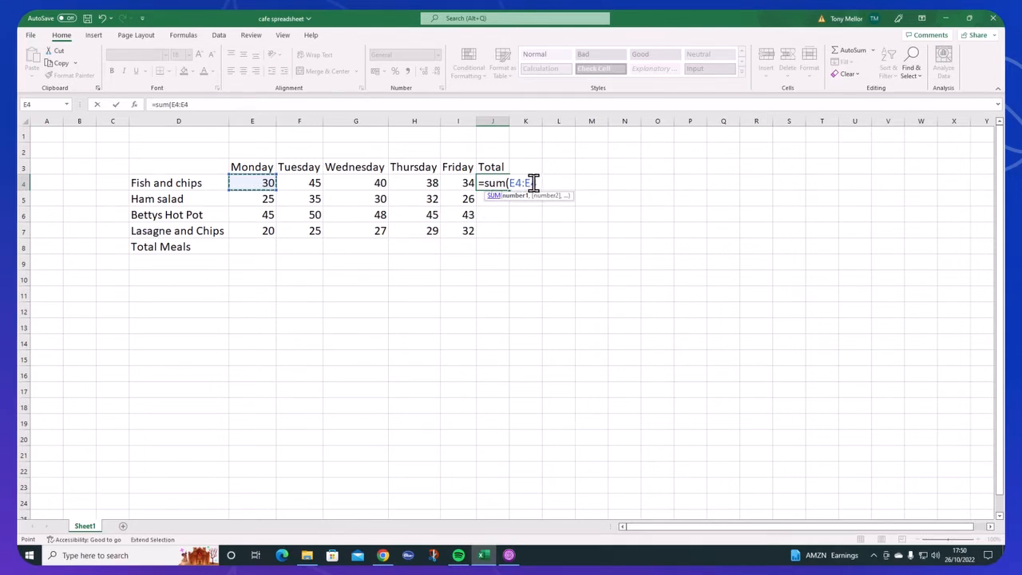
left_click(458, 182)
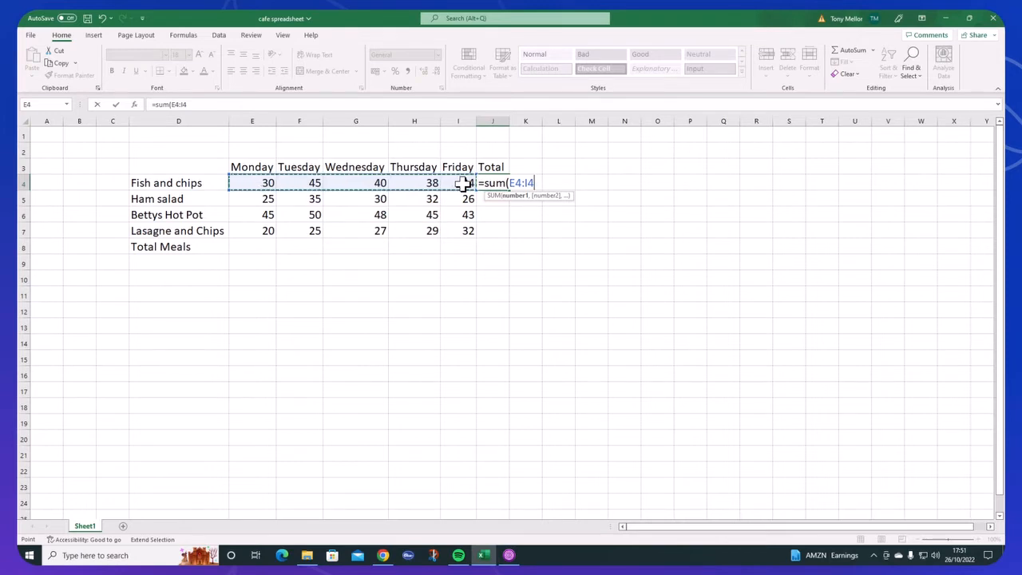
type(")")
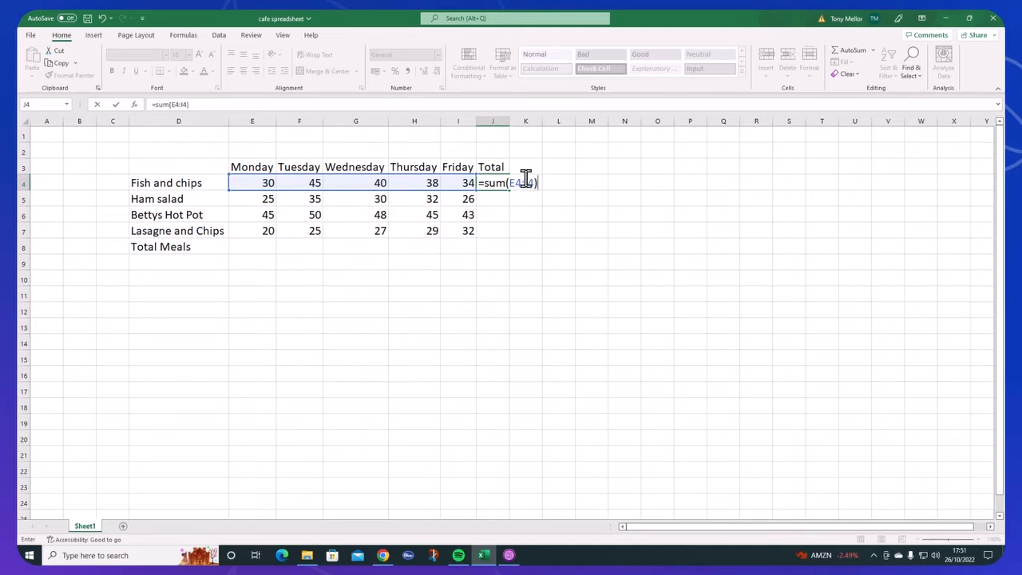
type(")")
key("ctrl+Return")
key("Return")
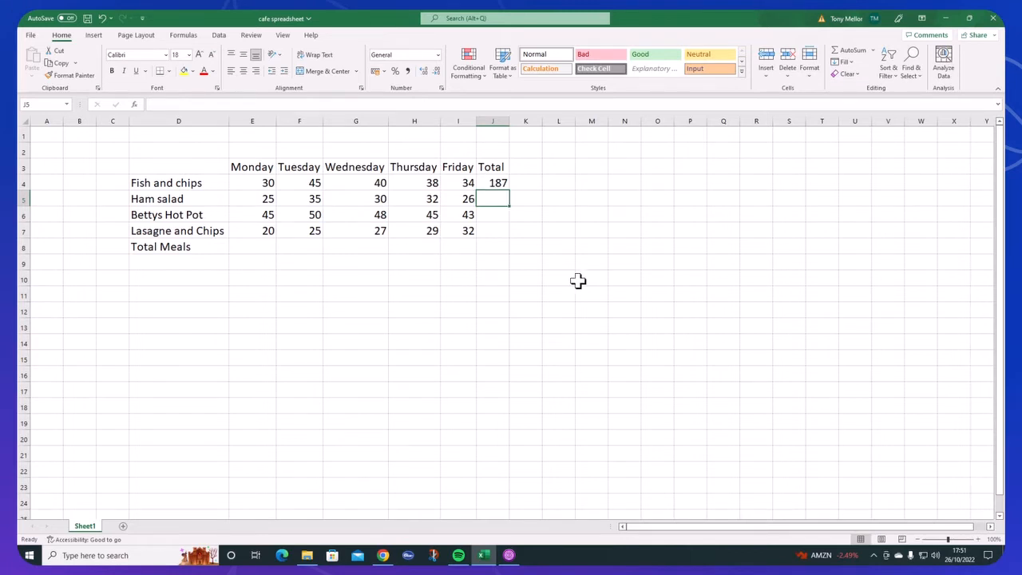
Step: Clear cell J4 and re-enter the Fish and chips total as =SUM(E4:I4), selecting the whole Monday-to-Friday range for the formula
left_click(497, 182)
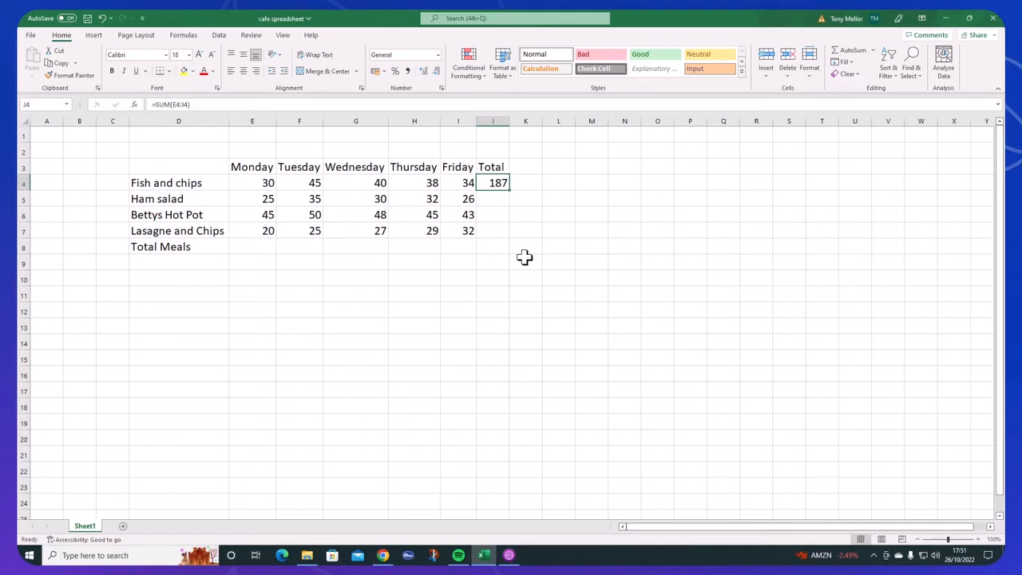
key("Delete")
type("=")
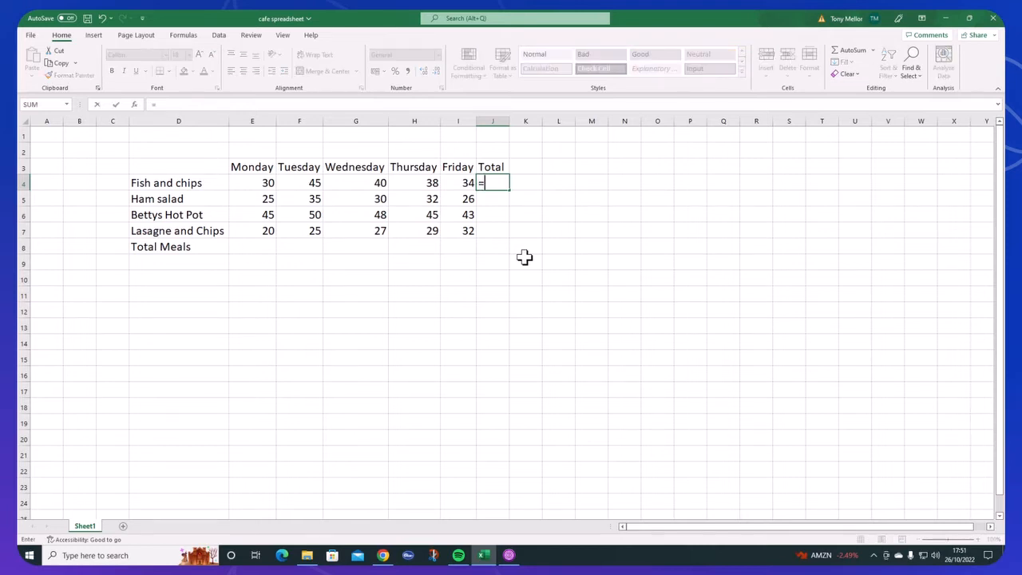
type("sum")
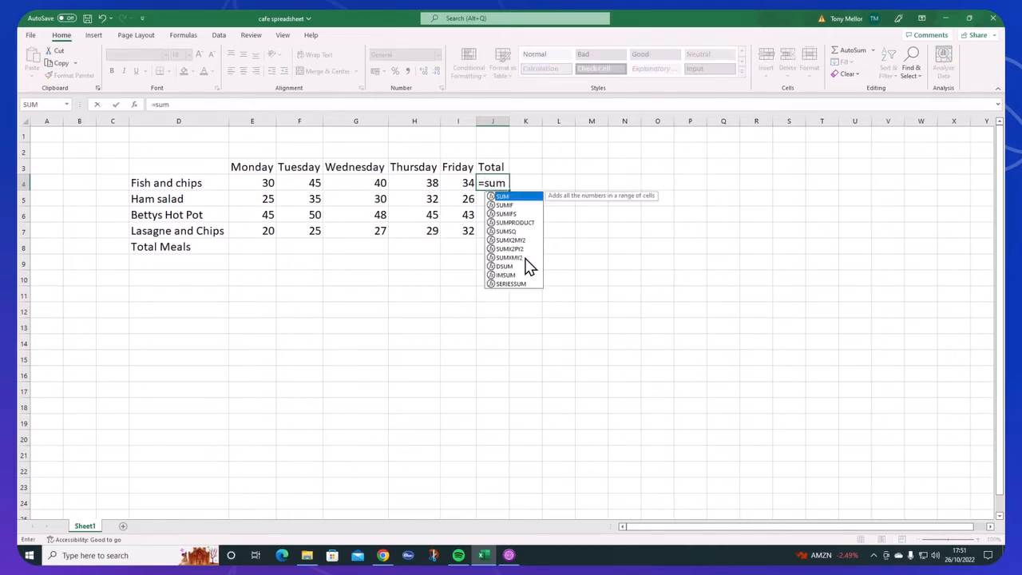
type("(")
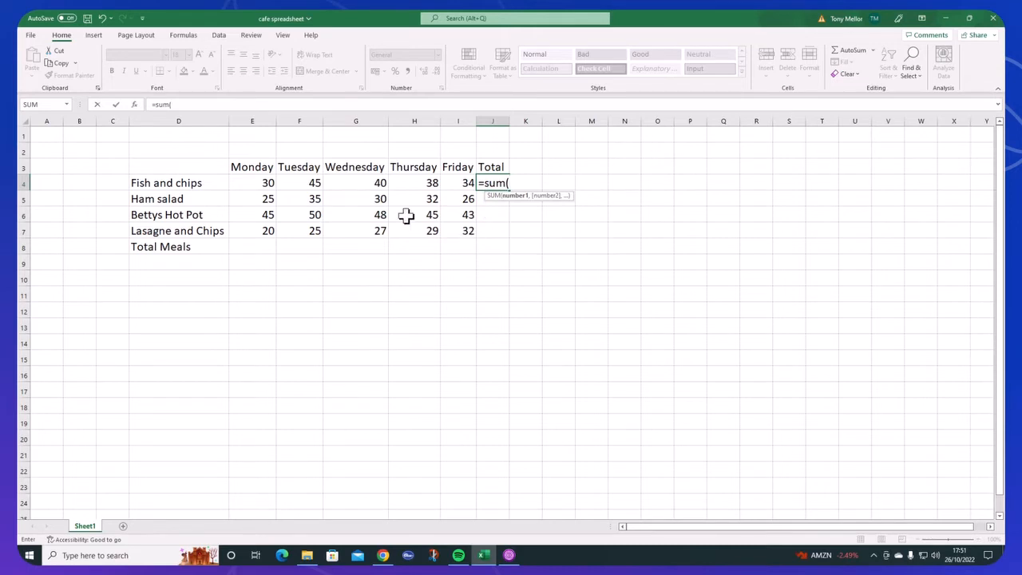
left_click(254, 183)
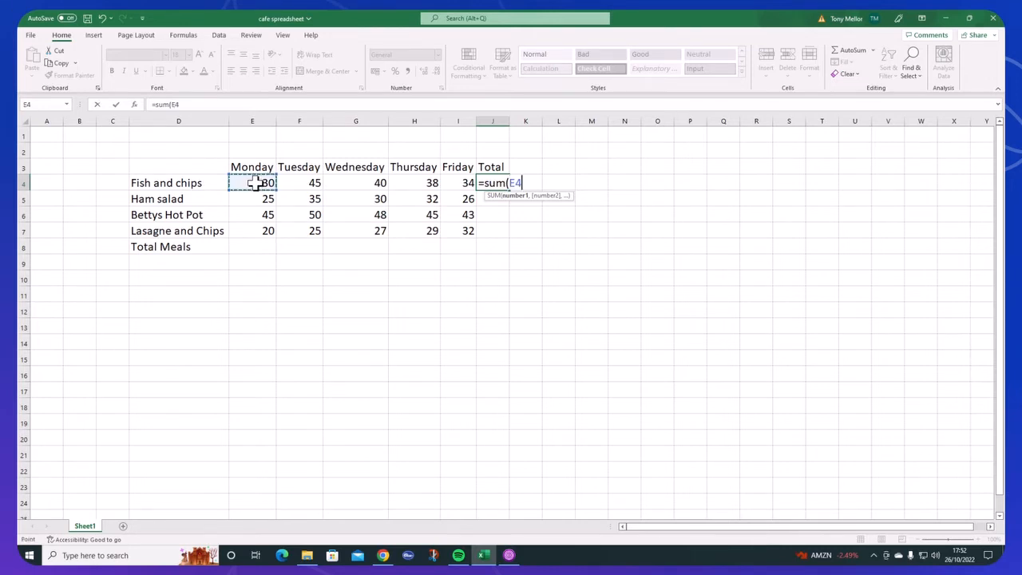
left_click_drag(254, 183, 460, 182)
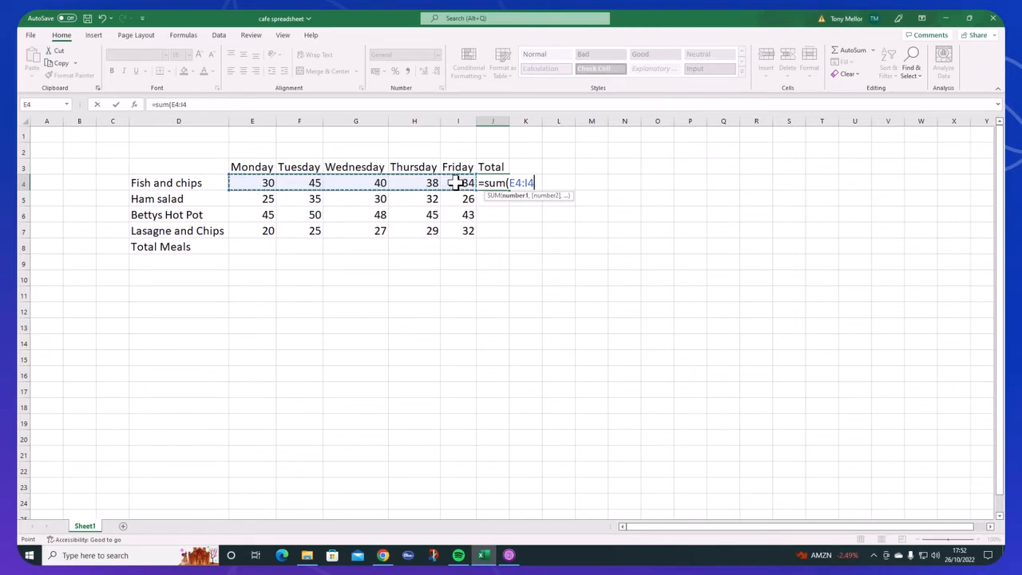
type(")")
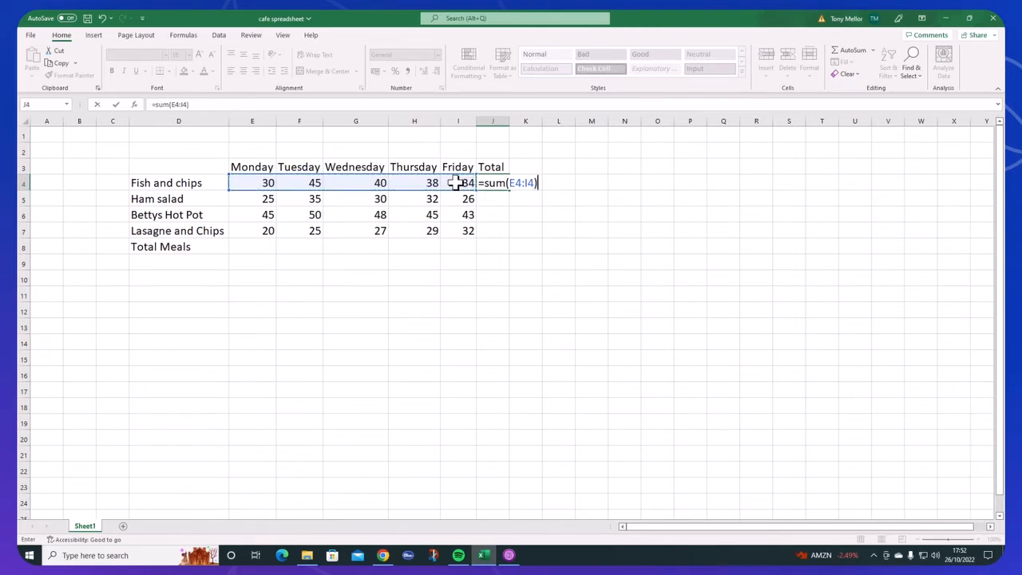
key("ctrl+Return")
key("Down")
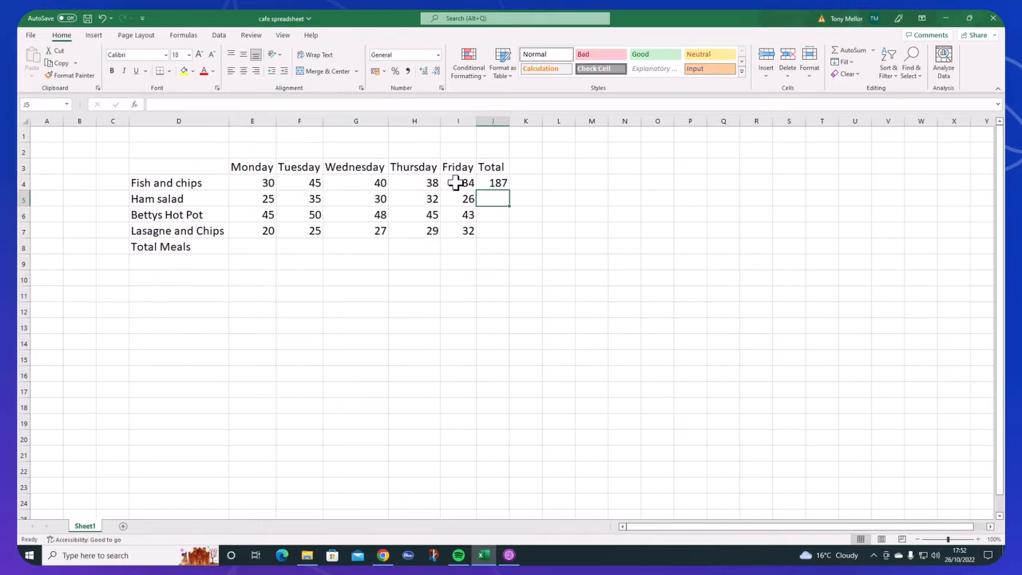
Step: Total Monday's meals in cell E8 of the Total Meals row with the formula =SUM(E4:E7)
left_click(250, 247)
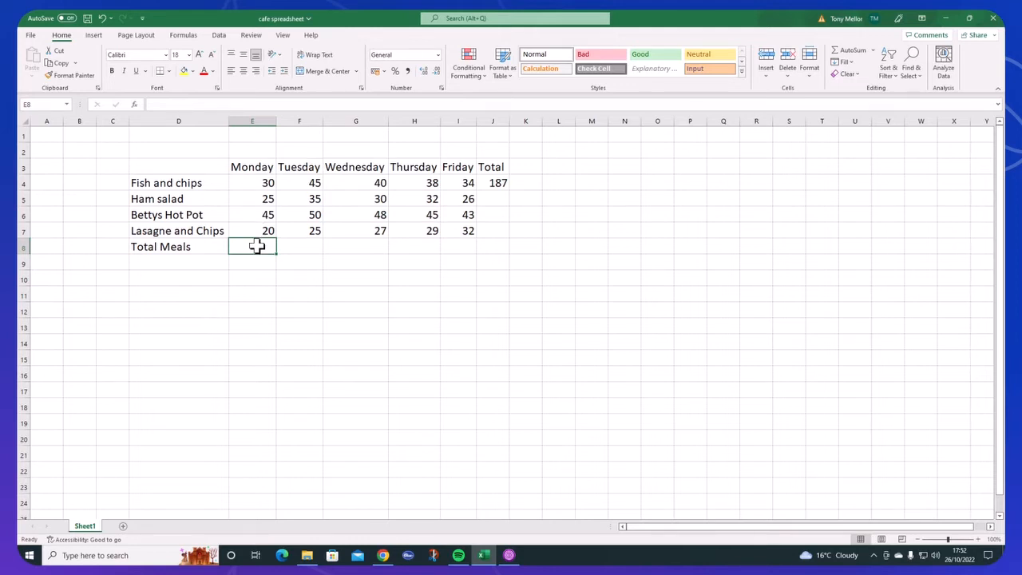
type("=")
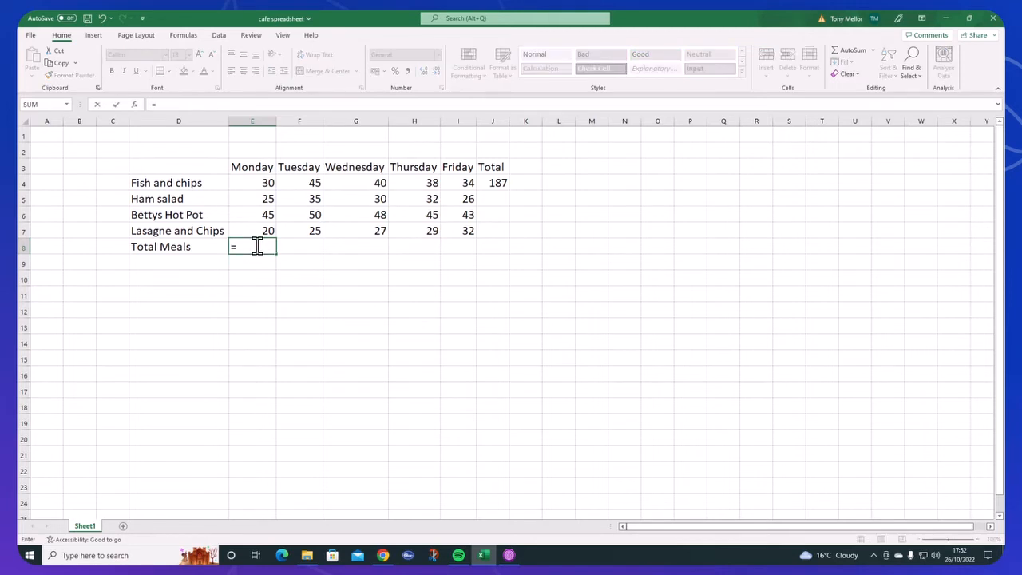
type("sum")
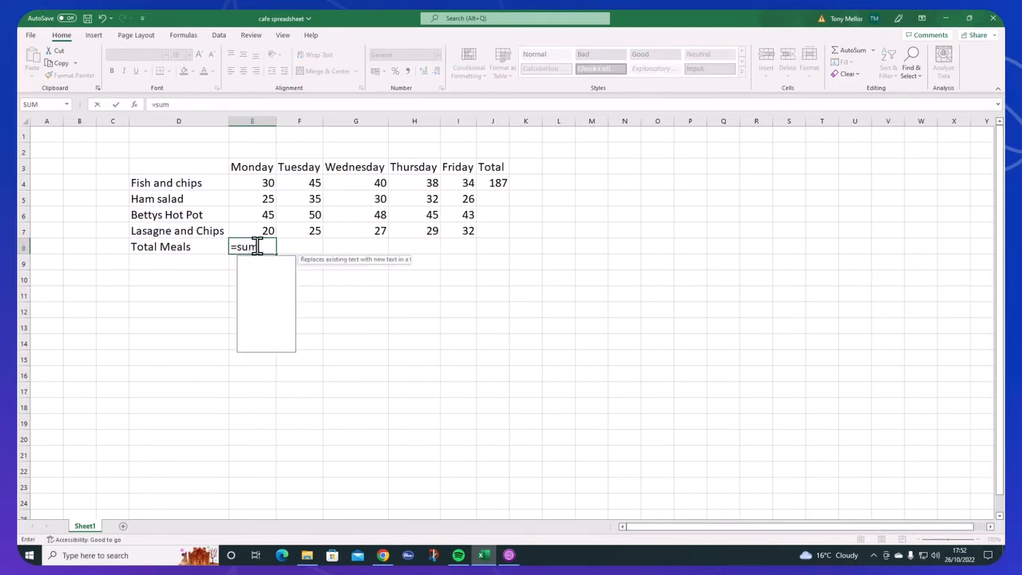
type("(")
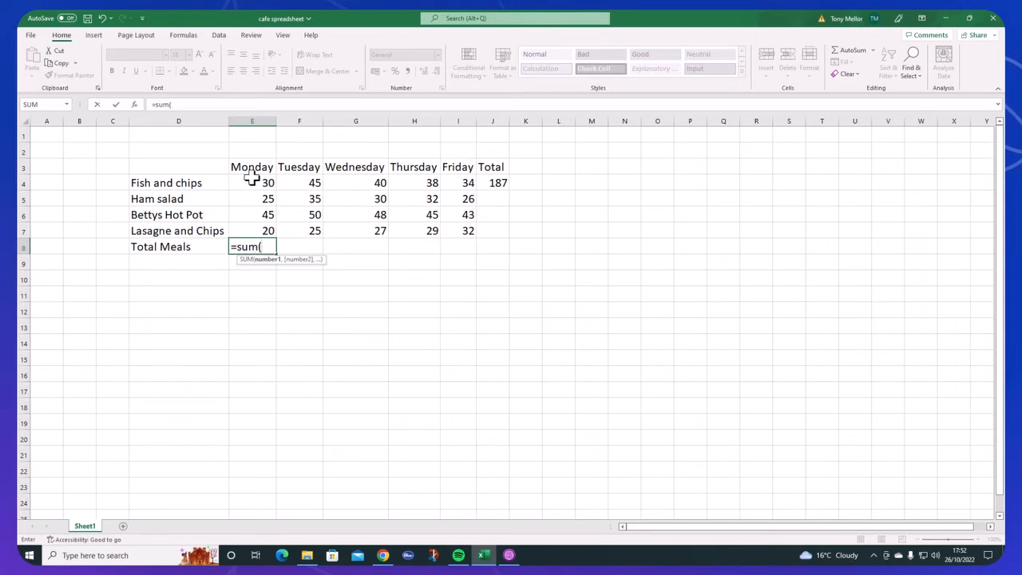
left_click_drag(251, 181, 256, 232)
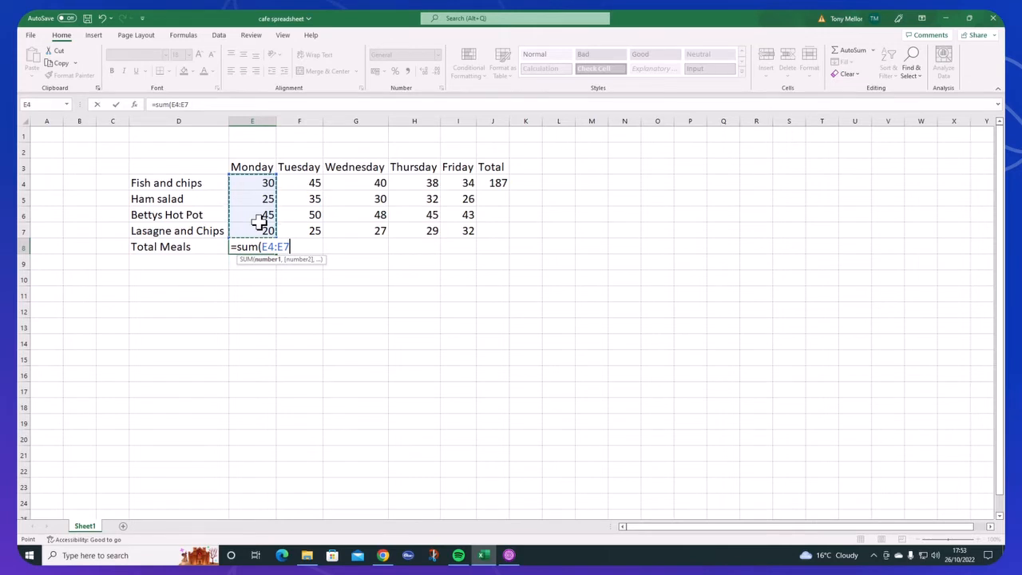
type(")")
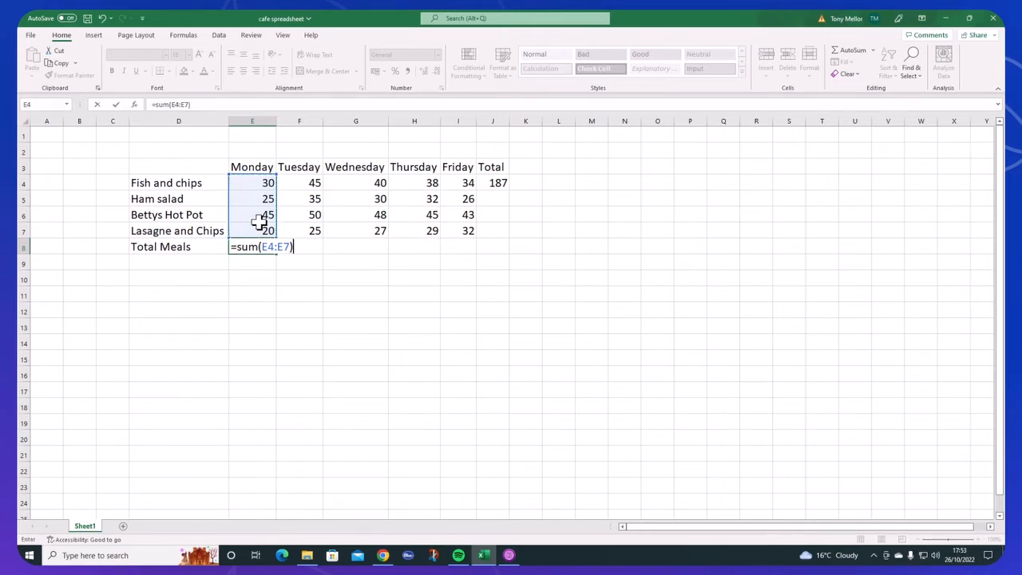
key("Return")
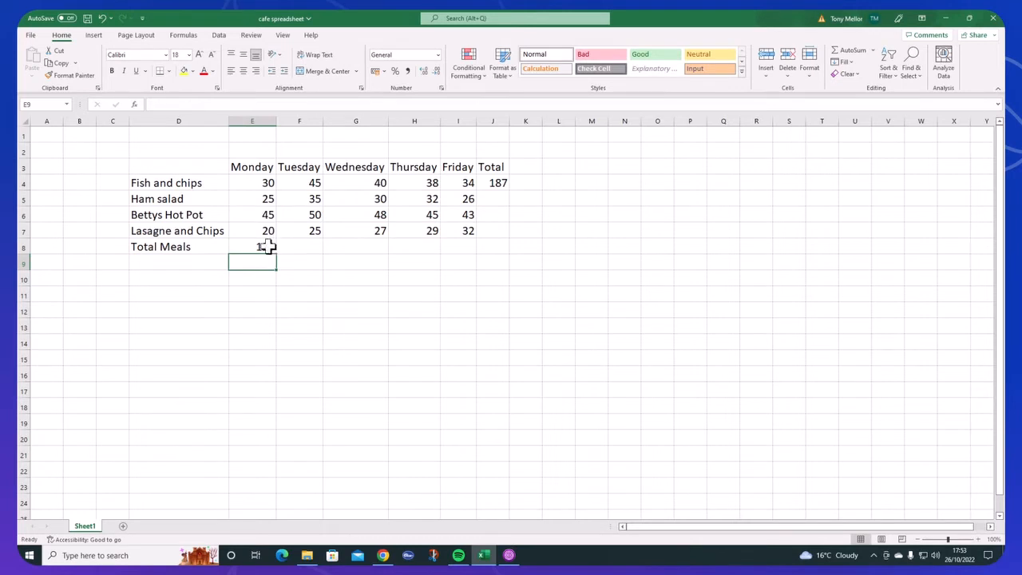
Step: Examine the total cells J4:J7 in the Total column and F8:I8 in the Total Meals row
left_click(495, 182)
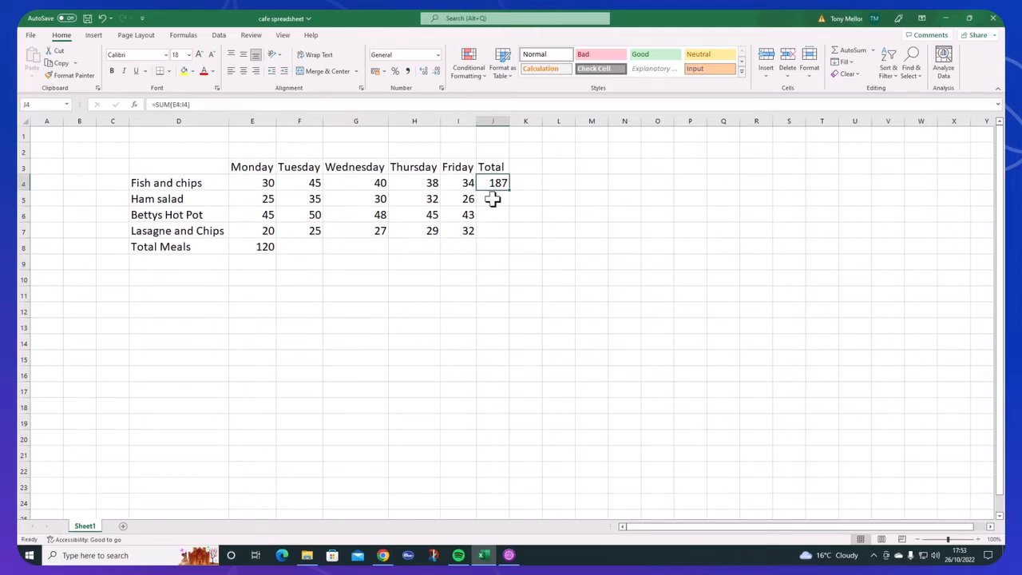
left_click(492, 199)
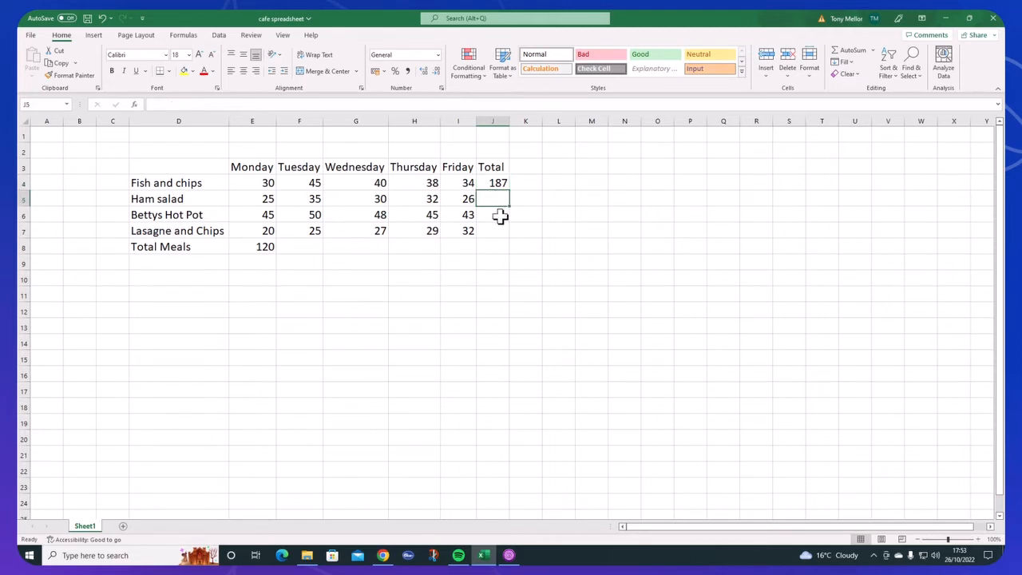
left_click(499, 214)
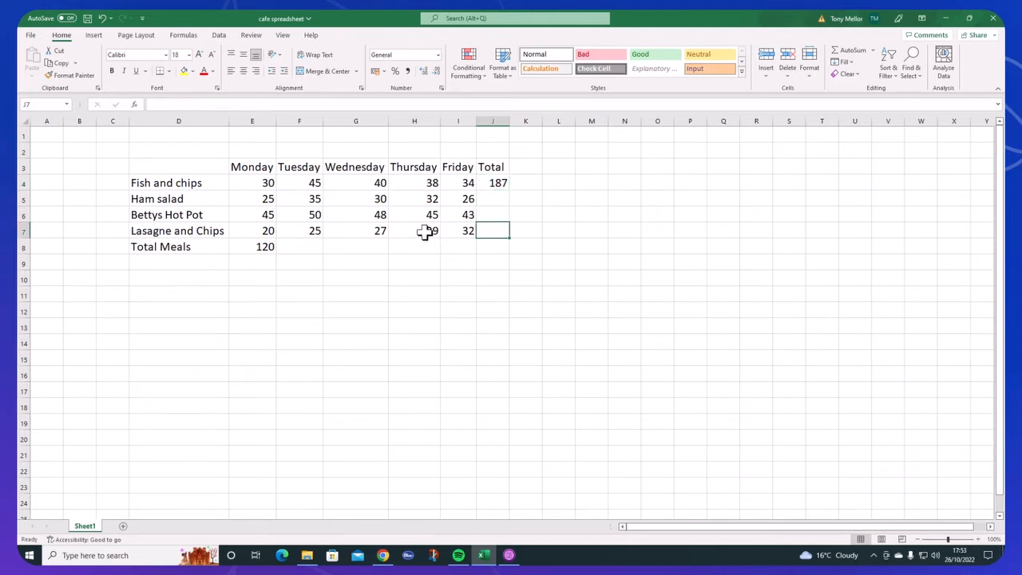
left_click(301, 246)
left_click(363, 249)
left_click(403, 249)
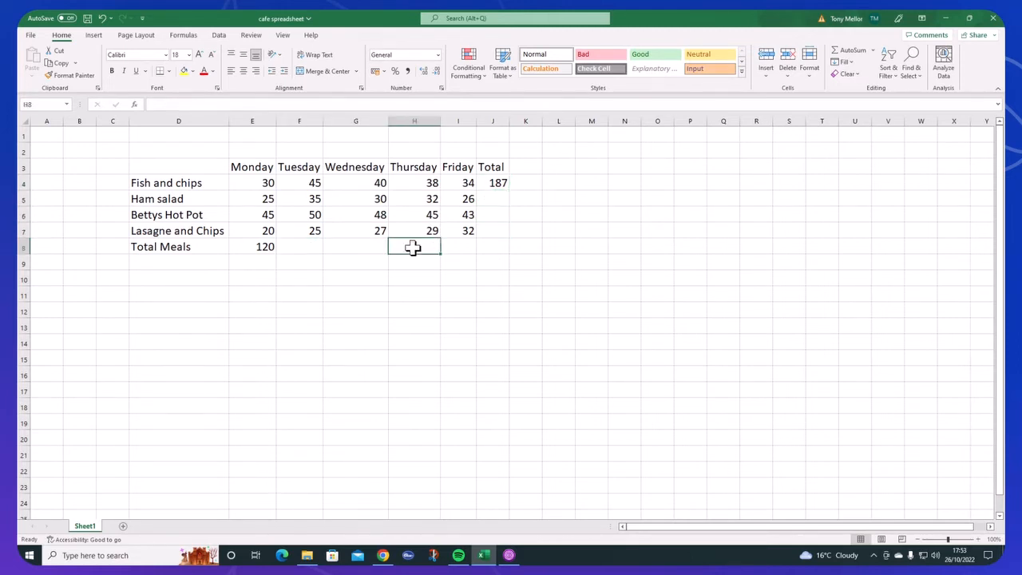
left_click(449, 247)
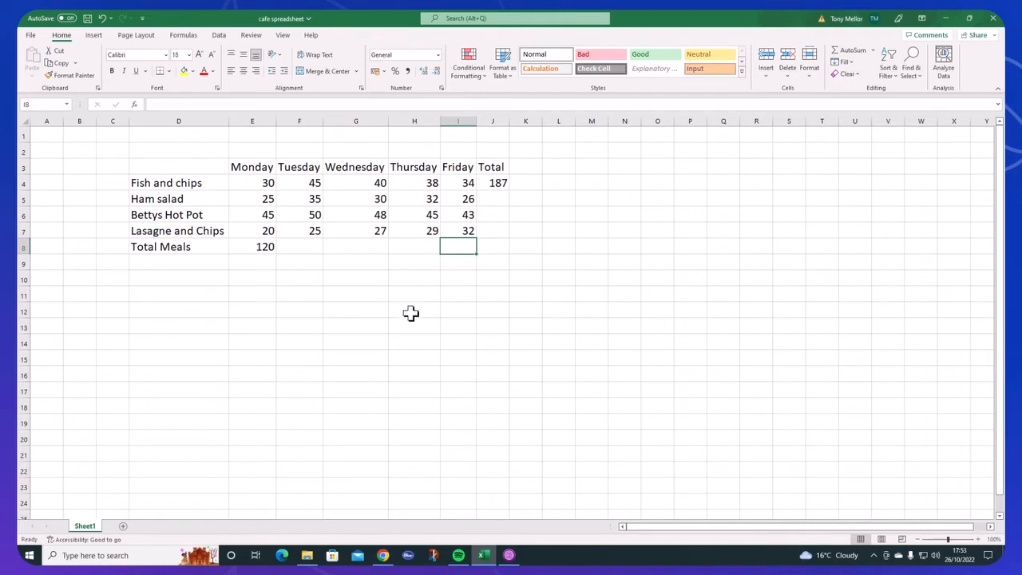
Step: Fill the Fish and chips total formula from J4 down to J7 for the remaining meals
left_click(500, 180)
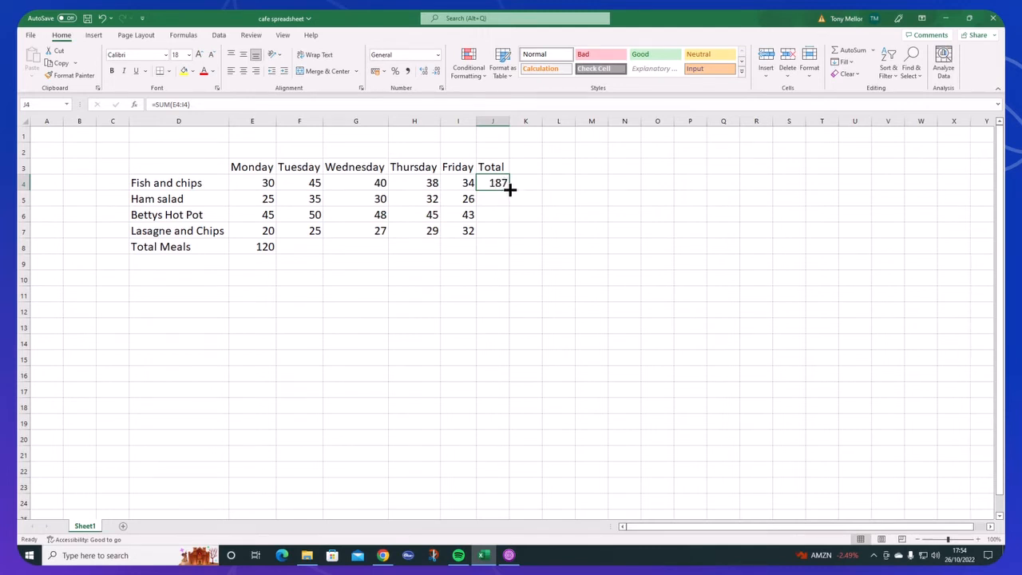
left_click_drag(509, 189, 508, 235)
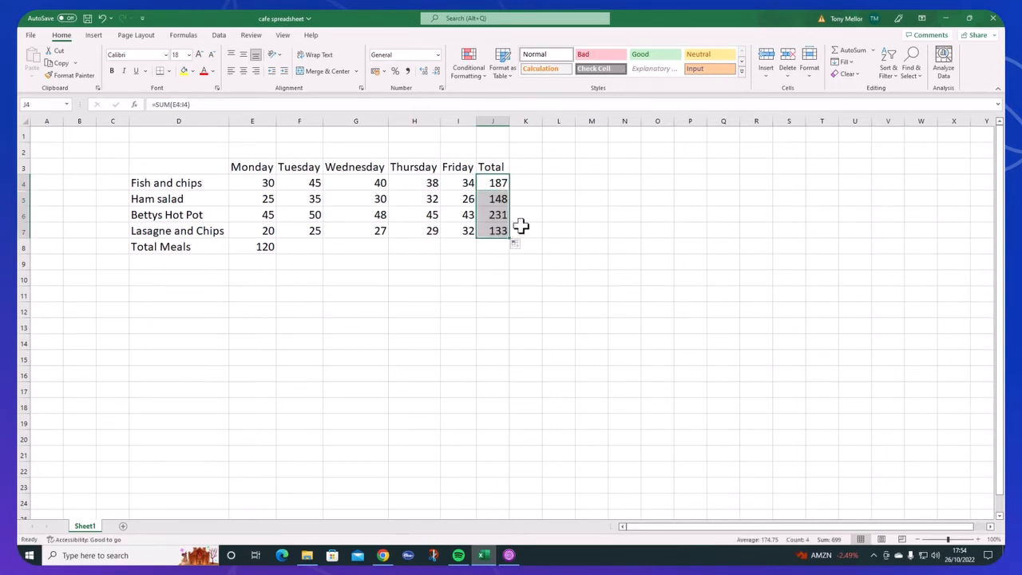
left_click(635, 220)
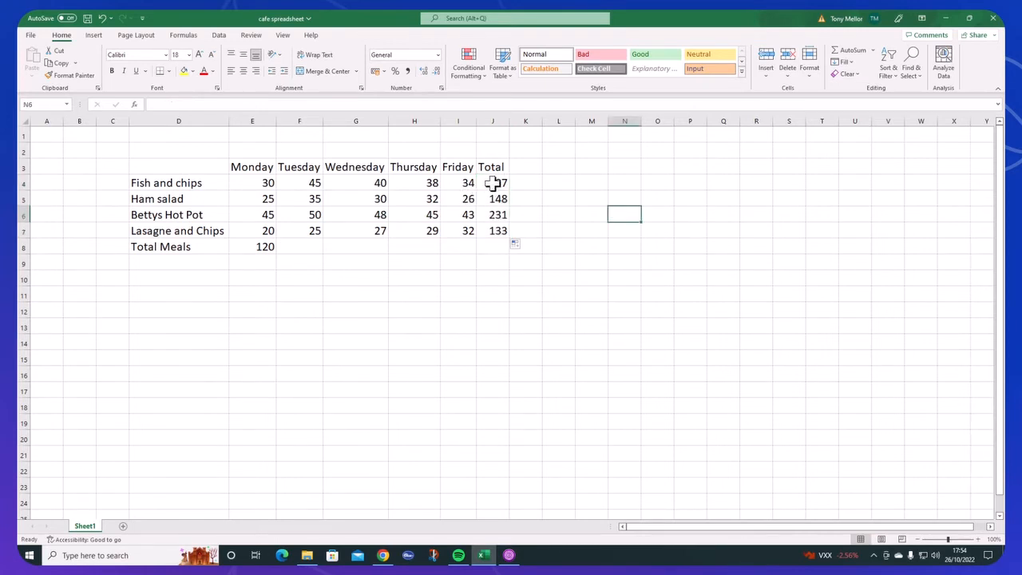
Step: Examine the SUM formulas in J4, J5 and J6 of the Total column, comparing their row references
left_click(495, 183)
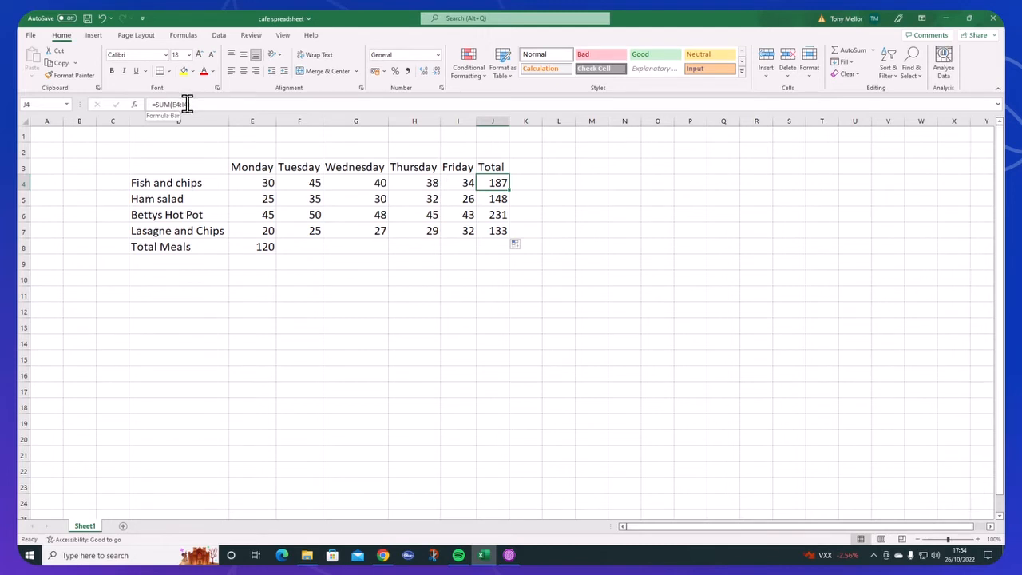
left_click(490, 199)
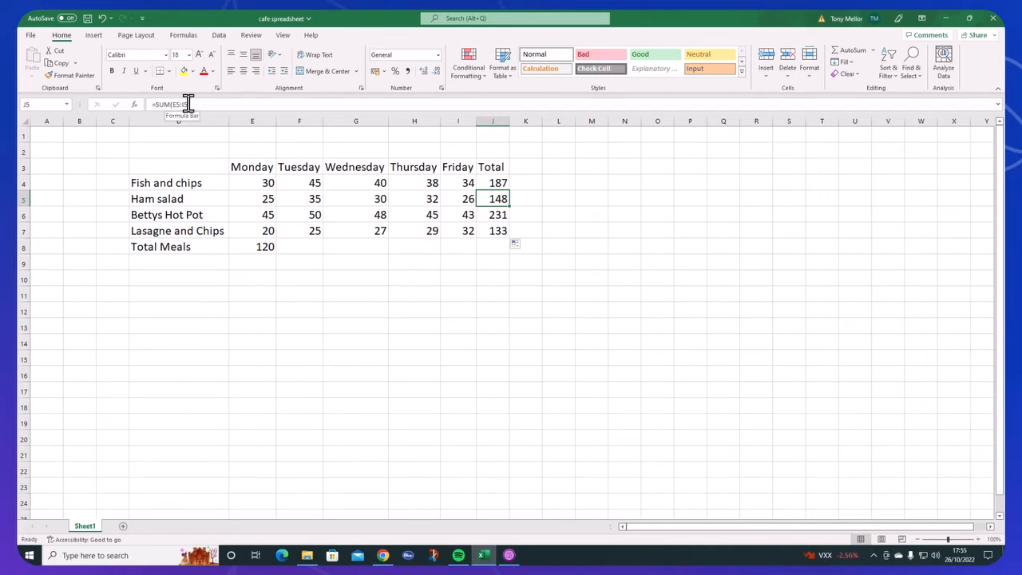
left_click(494, 215)
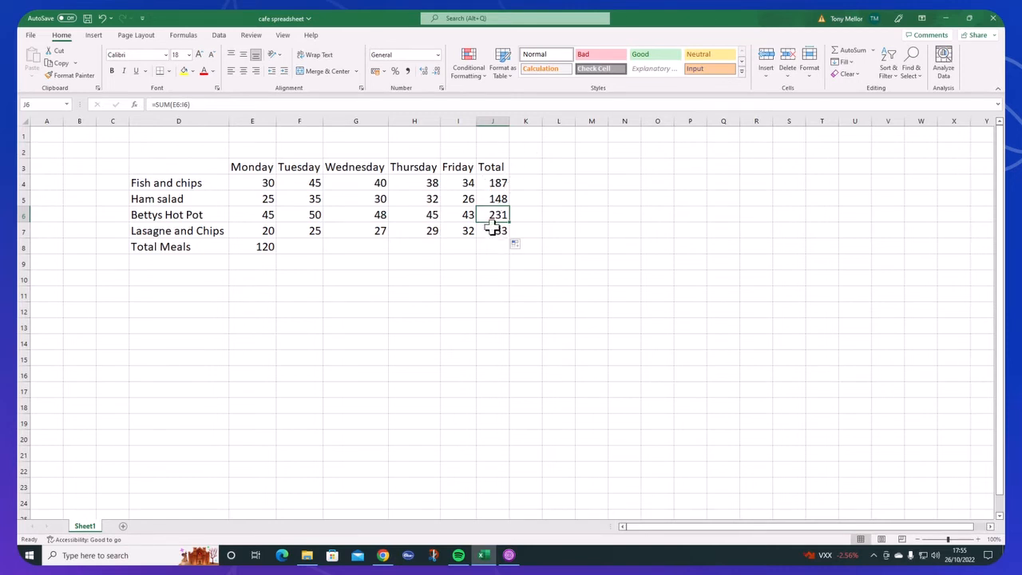
left_click(493, 183)
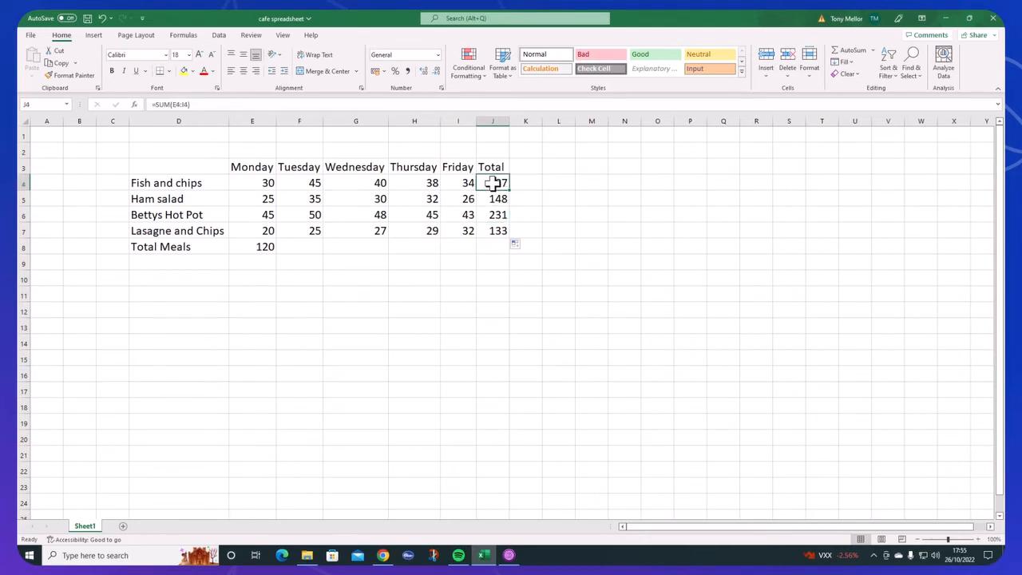
left_click(494, 197)
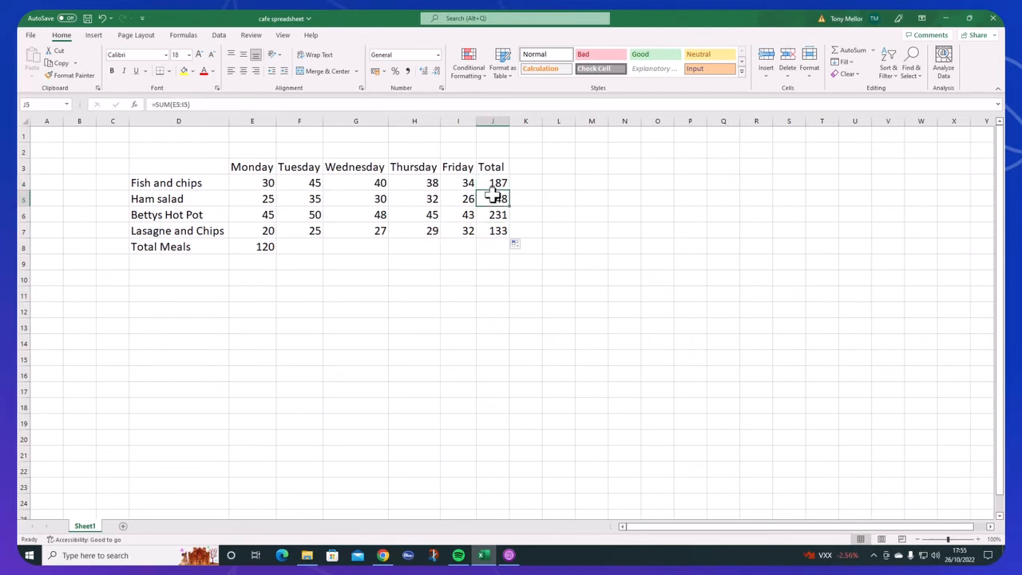
left_click(497, 215)
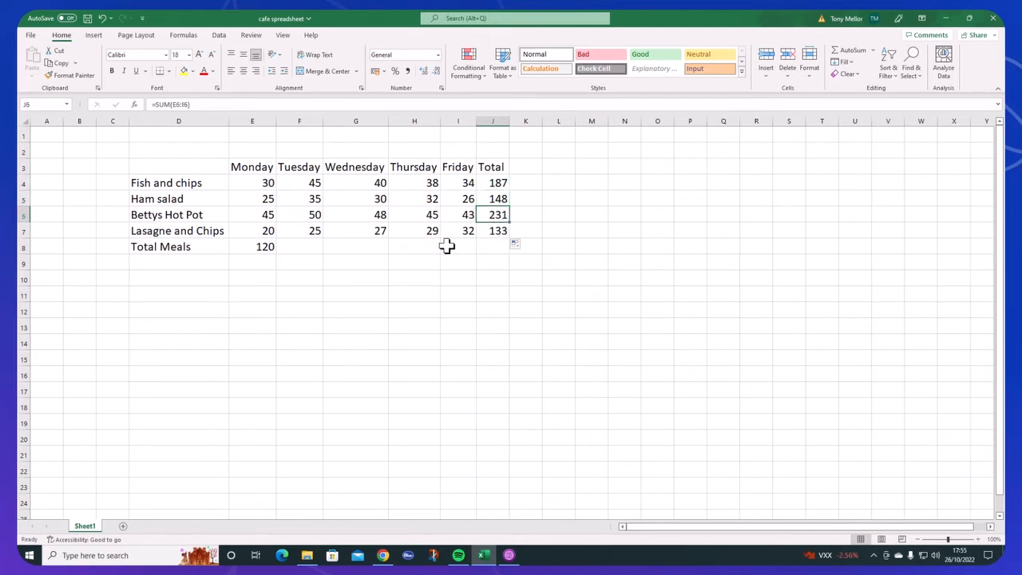
Step: Fill Monday's Total Meals formula from E8 across to I8, and review the formulas in the Total Meals row and Total column
left_click(258, 245)
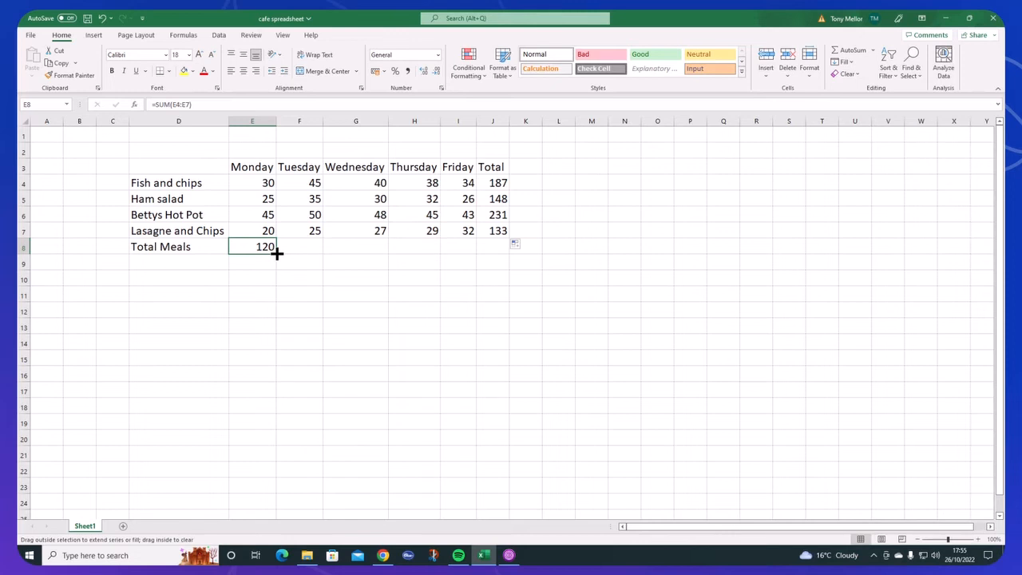
left_click_drag(276, 253, 467, 252)
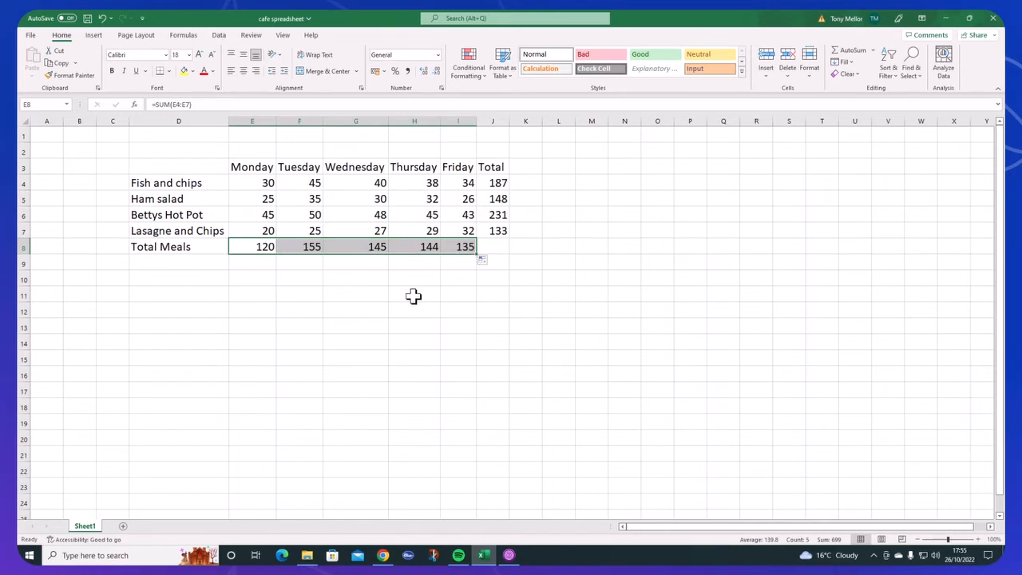
left_click(257, 248)
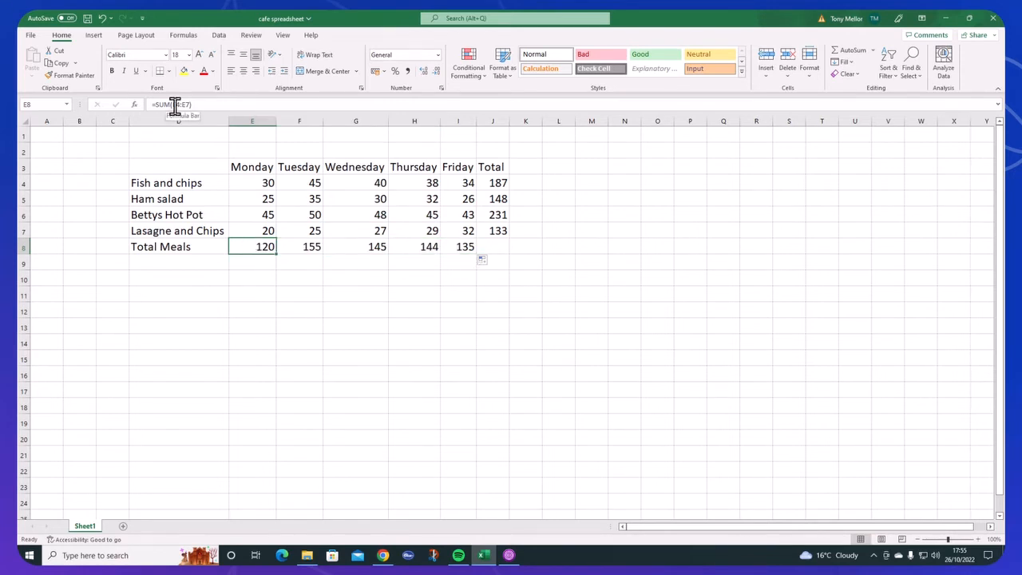
left_click(305, 244)
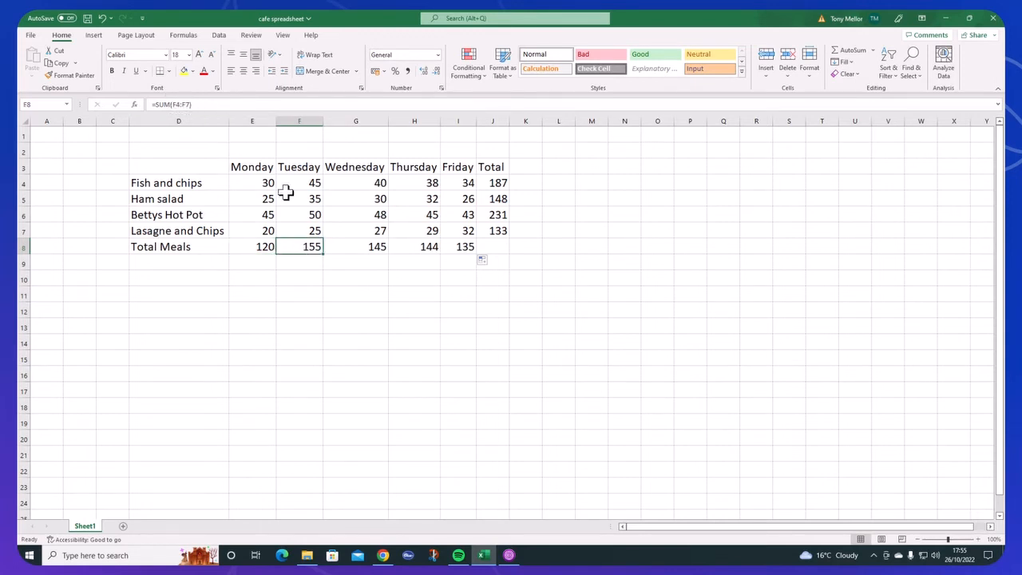
left_click(348, 247)
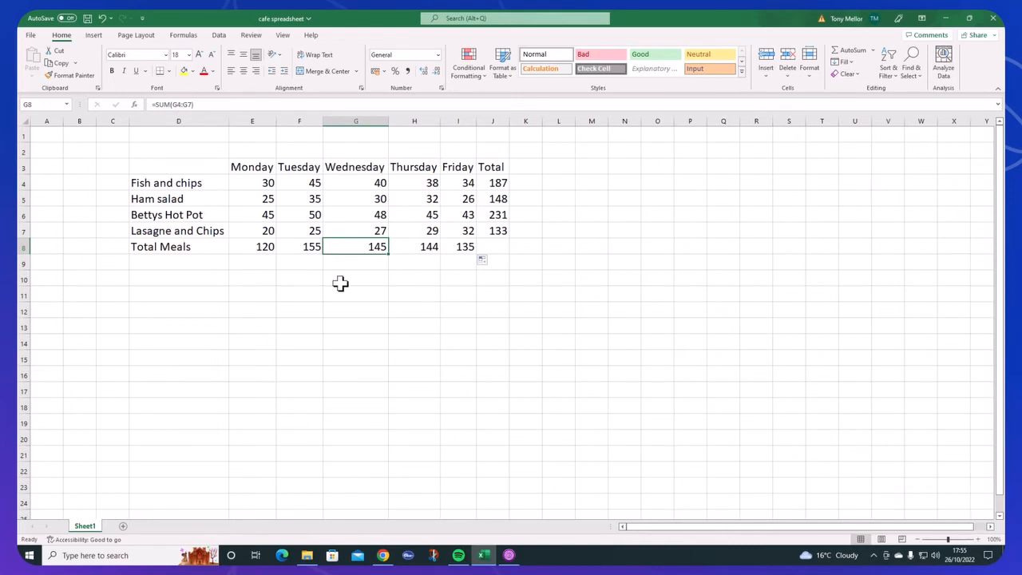
left_click(398, 278)
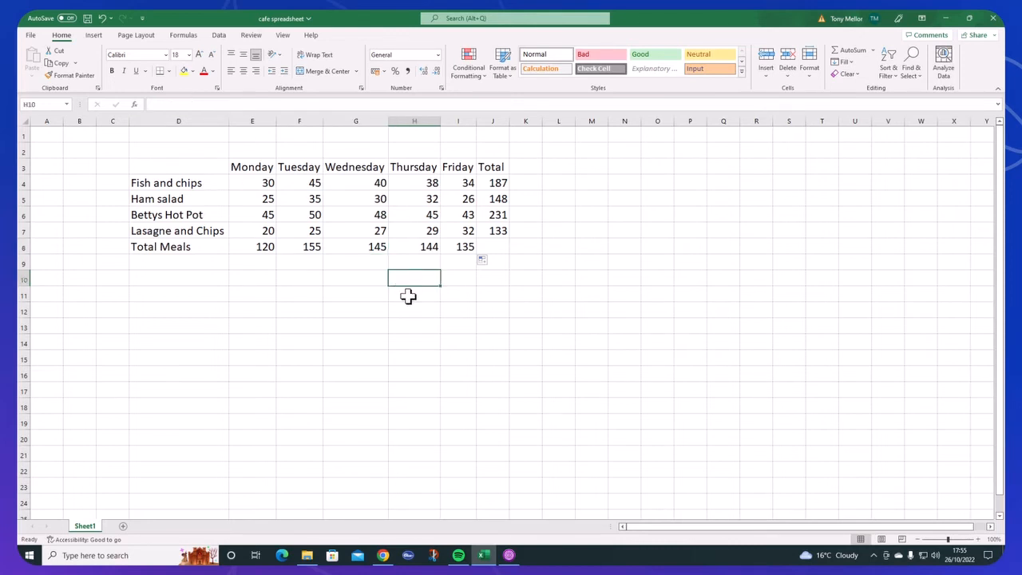
left_click(492, 182)
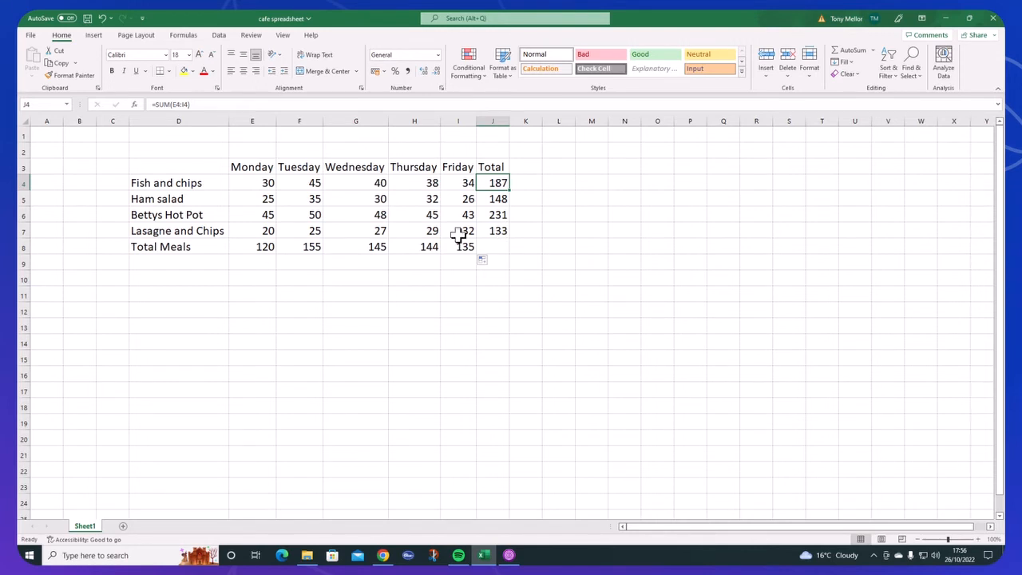
left_click(234, 252)
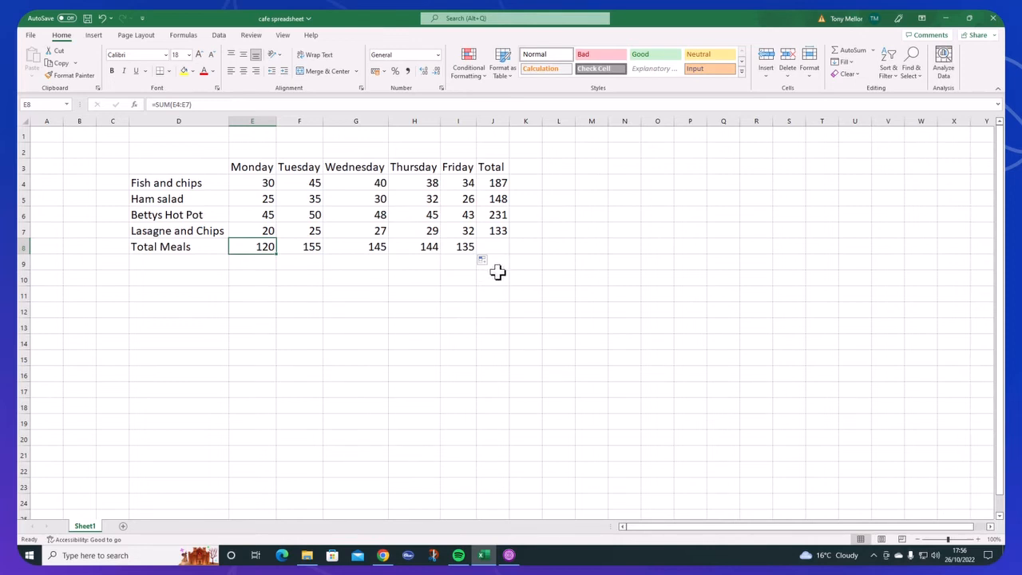
Step: Add the heading "Average" in cell K3 and autofit the width of column K to it
left_click(531, 167)
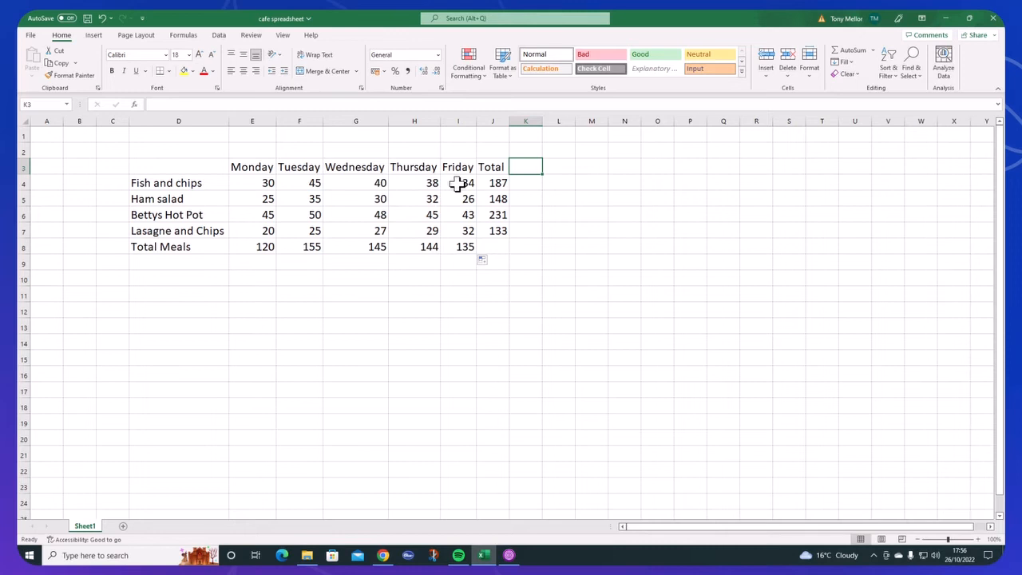
type("Average")
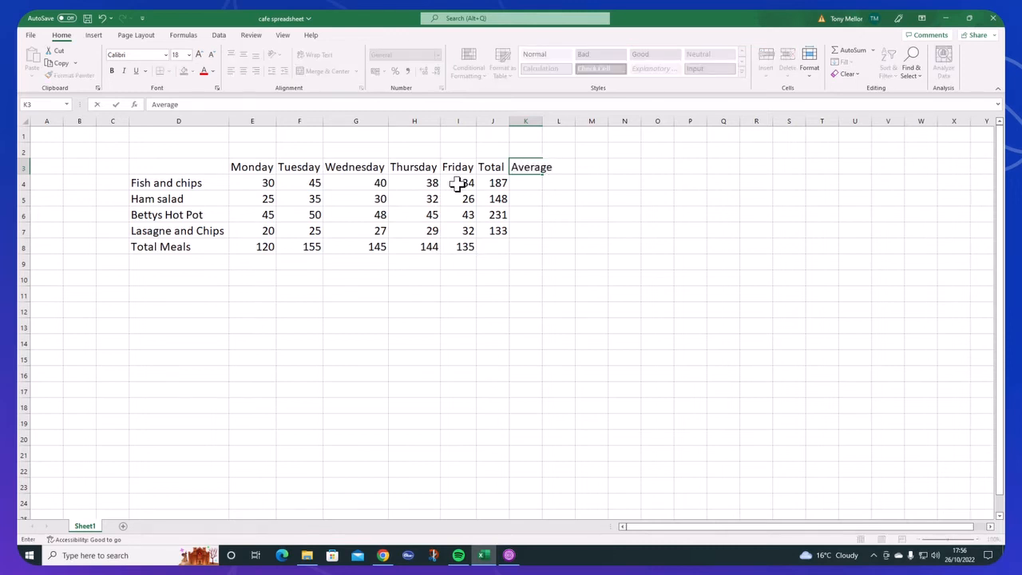
key("ctrl+Return")
key("Return")
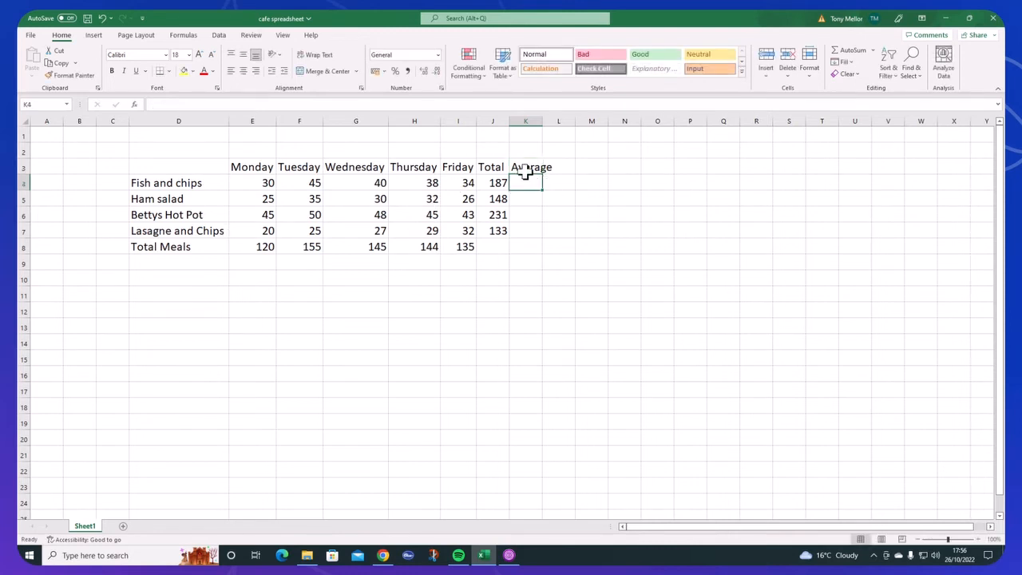
left_click(529, 120)
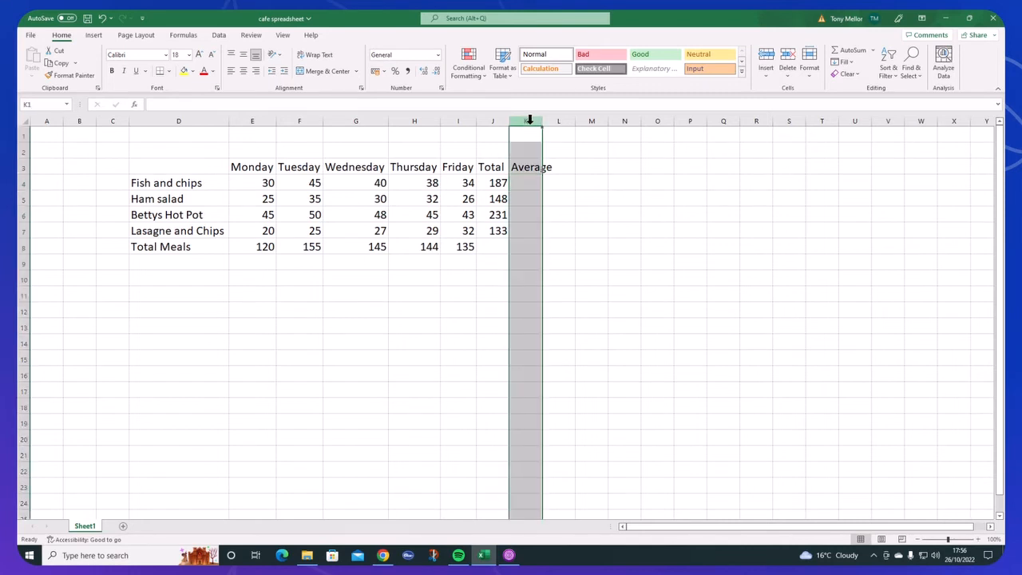
left_click(530, 166)
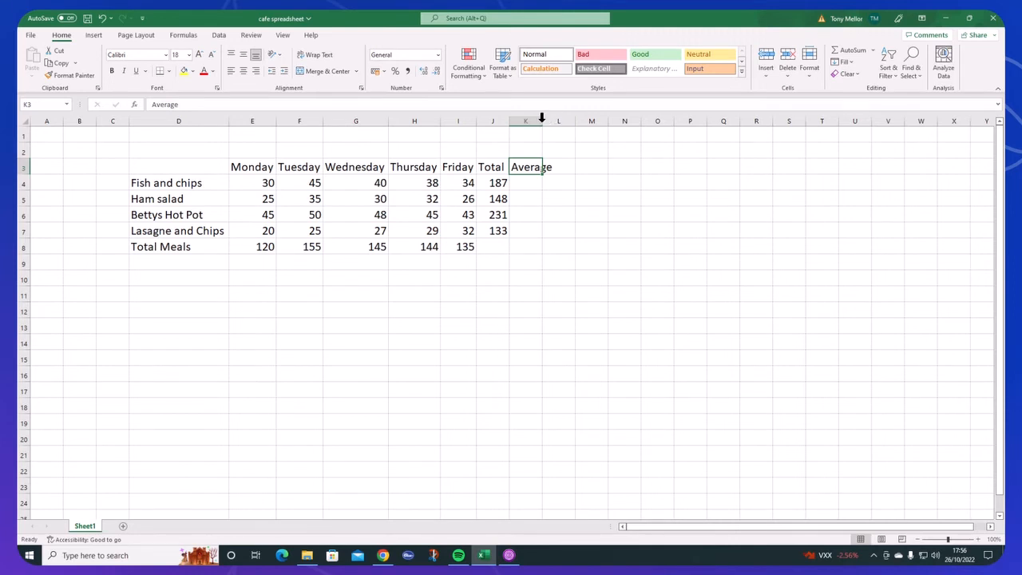
double_click(542, 120)
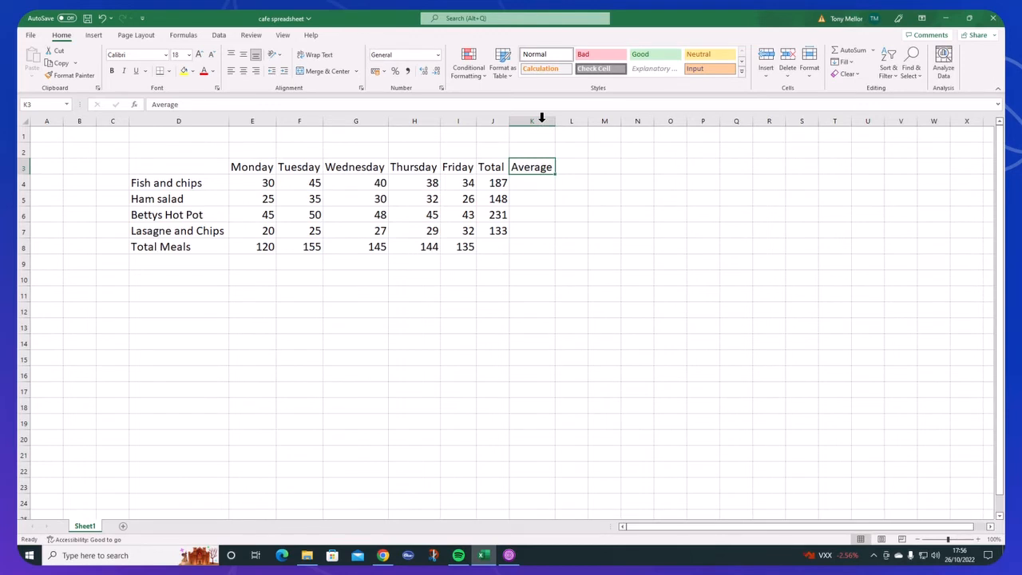
Step: Add the row label "Average Meals" in cell D9, below Total Meals
left_click(180, 264)
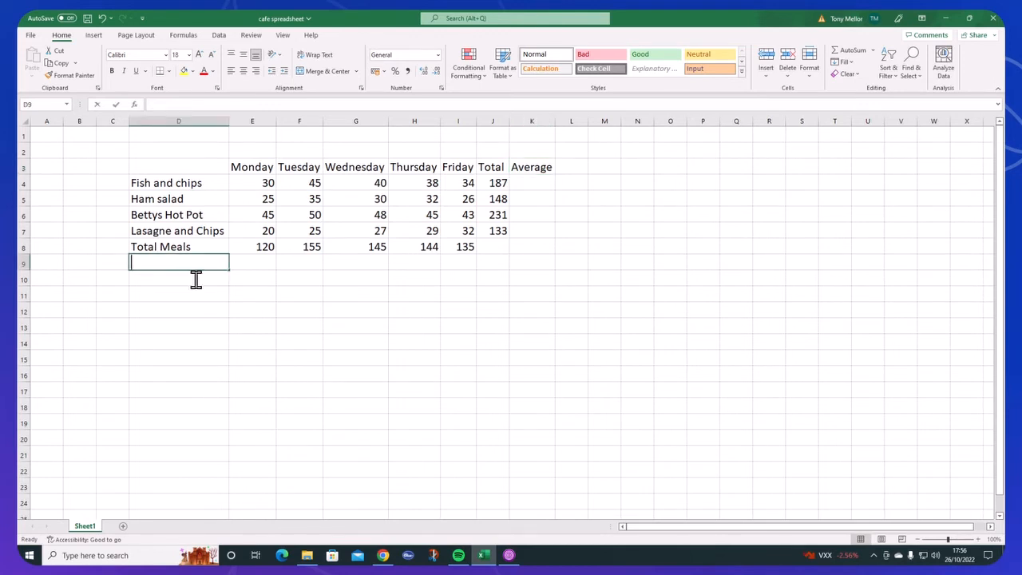
type("Average Meals")
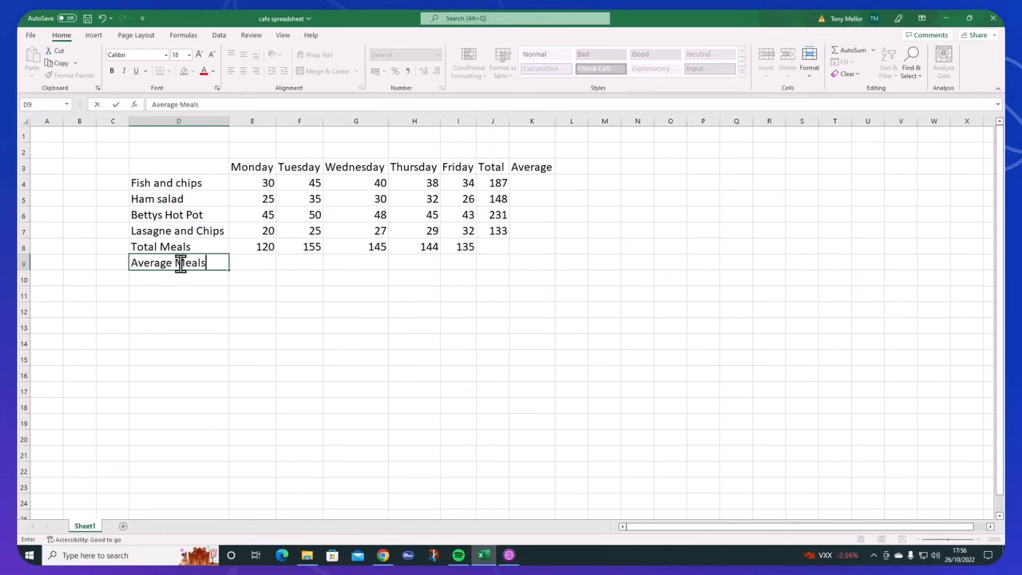
key("Return")
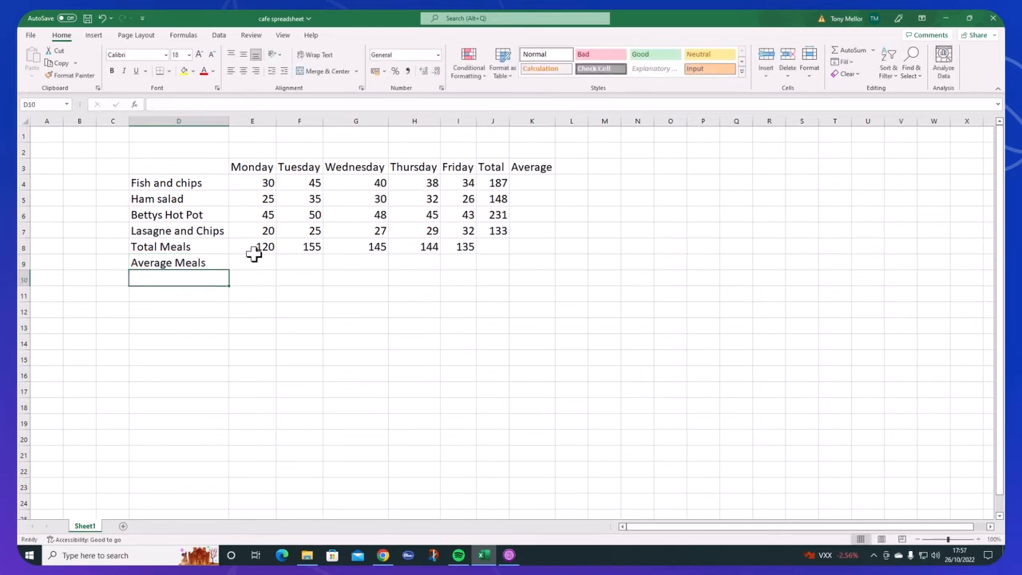
left_click(266, 259)
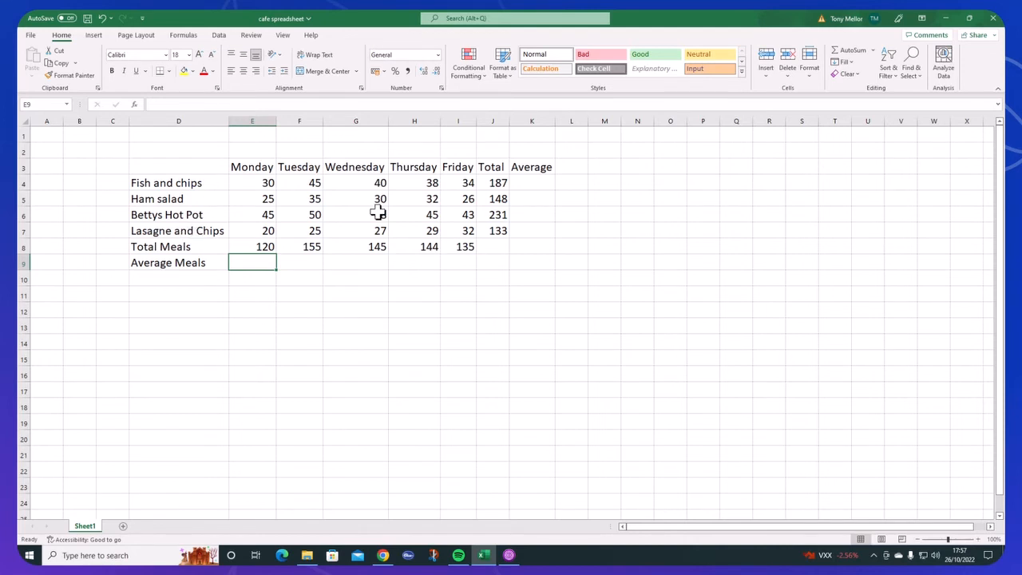
Step: Average the Fish and chips sales from Monday to Friday in cell K4 with the formula =AVERAGE(E4:I4)
left_click(534, 184)
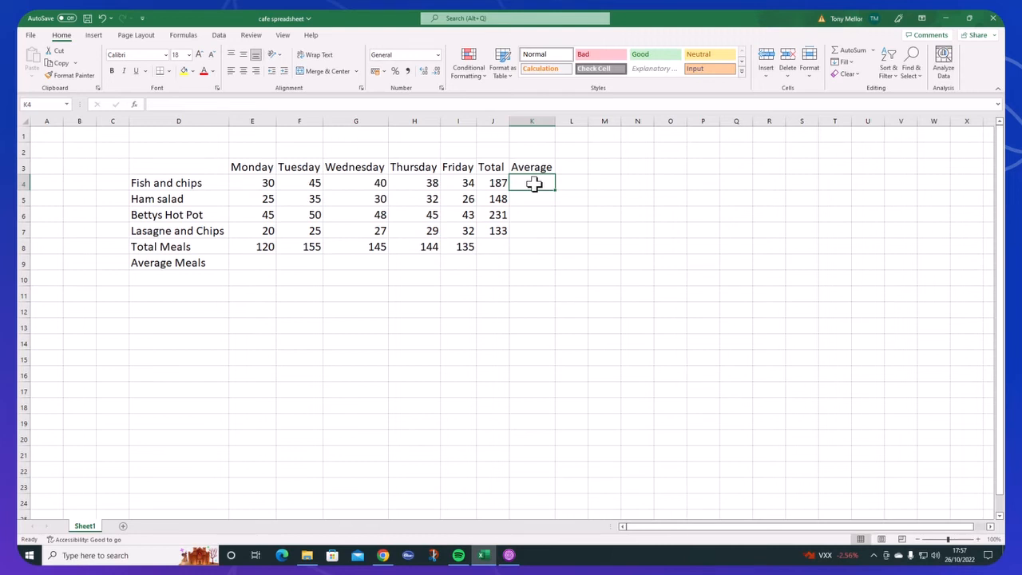
double_click(534, 184)
type("=")
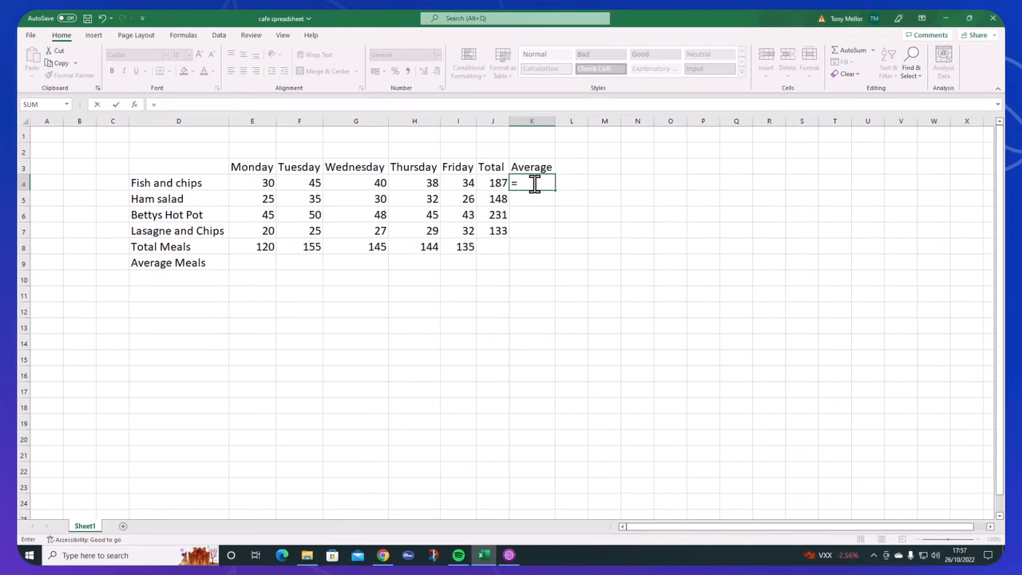
type("average")
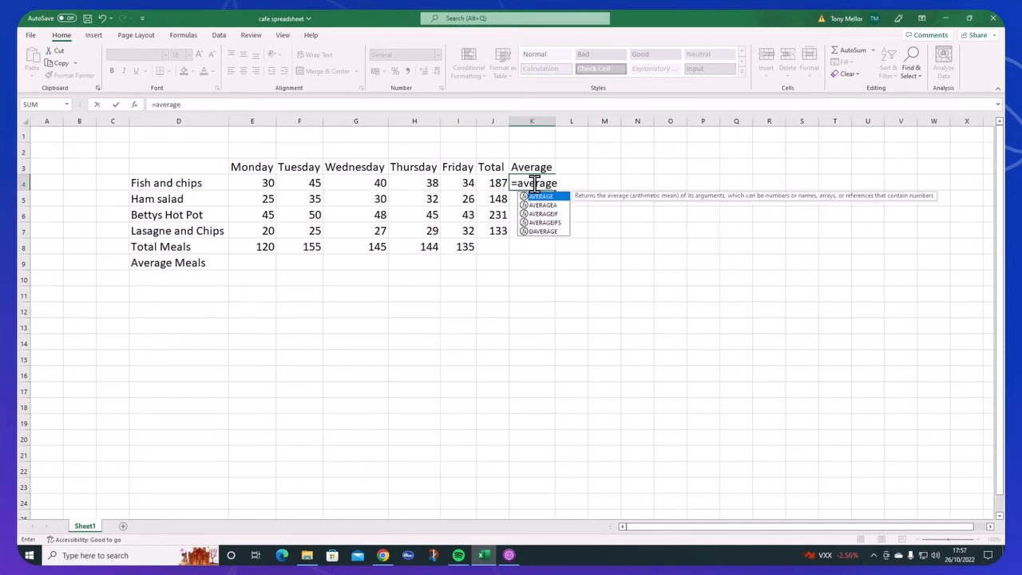
type("(")
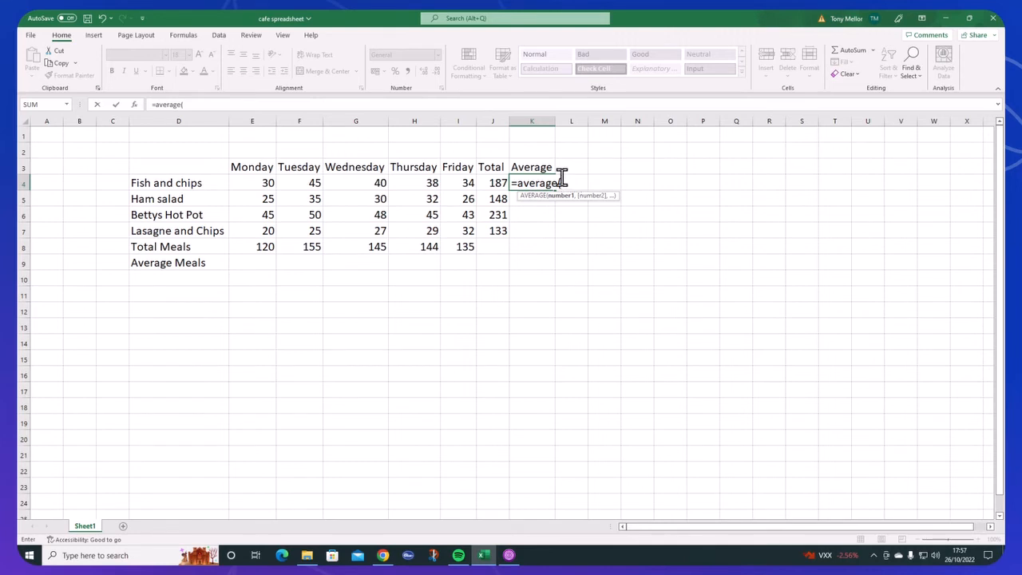
left_click_drag(245, 183, 466, 183)
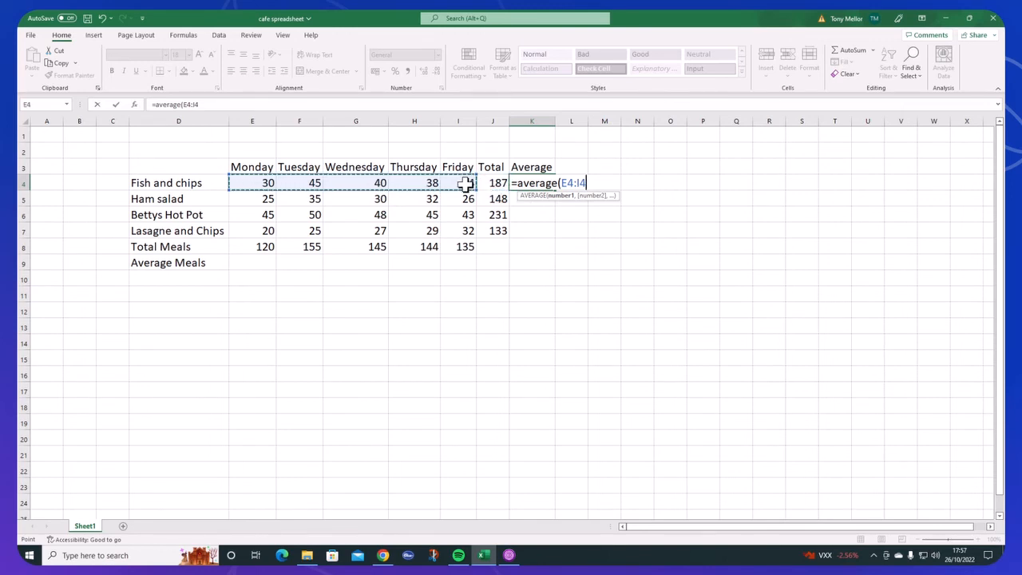
type(")")
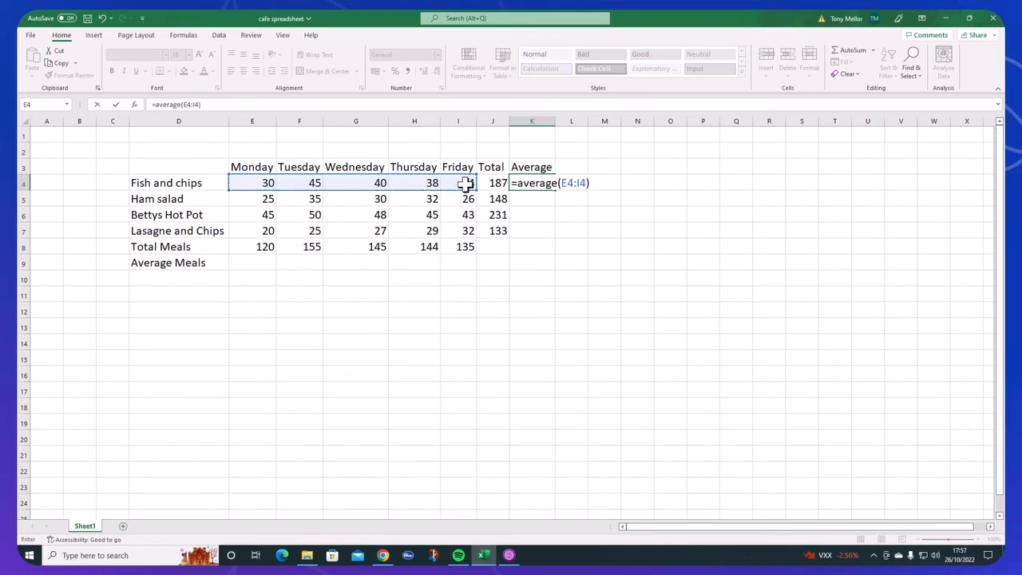
key("ctrl+Return")
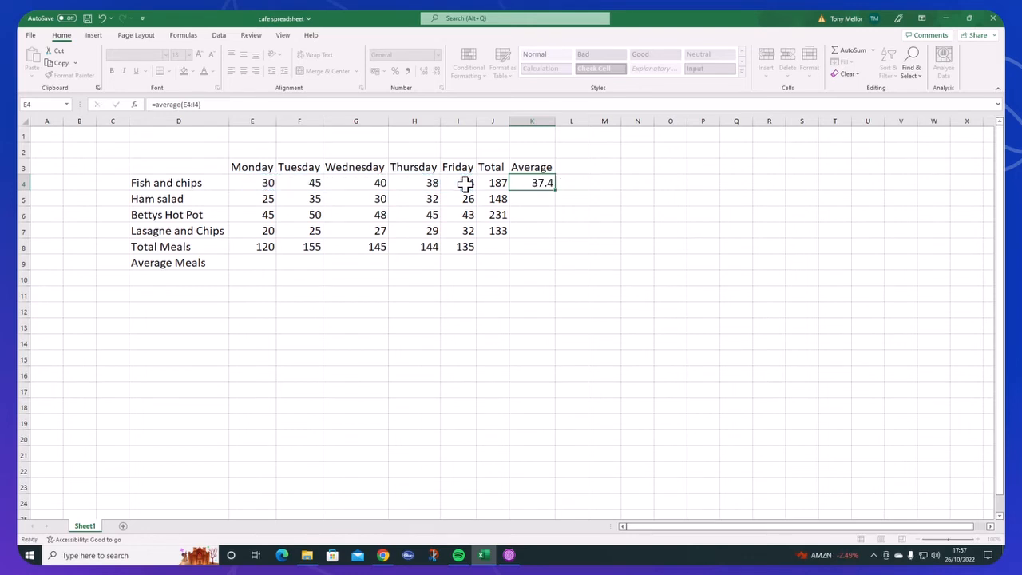
key("Return")
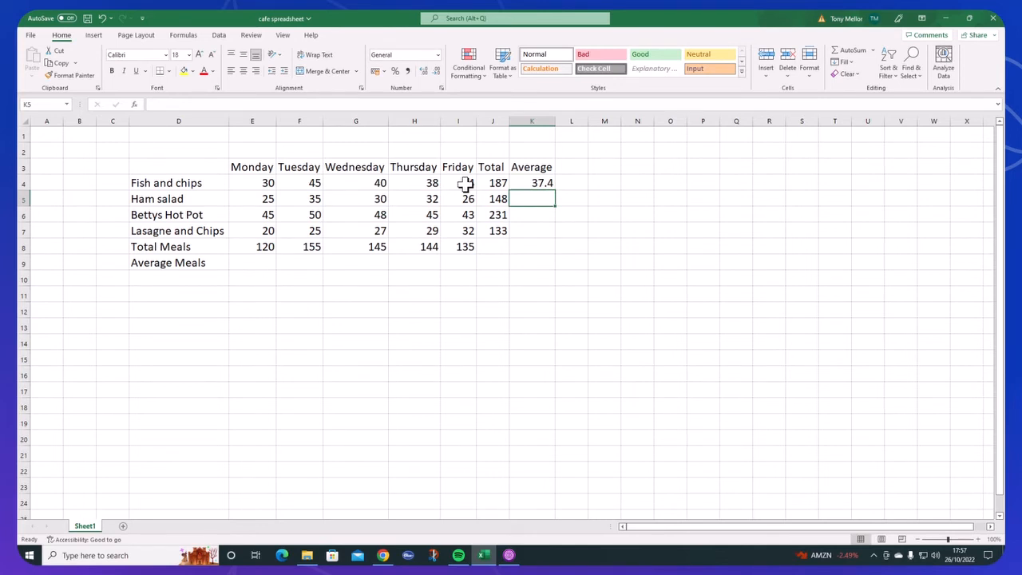
Step: Fill the Fish and chips average formula from K4 down to K7 for the remaining meals
left_click(533, 183)
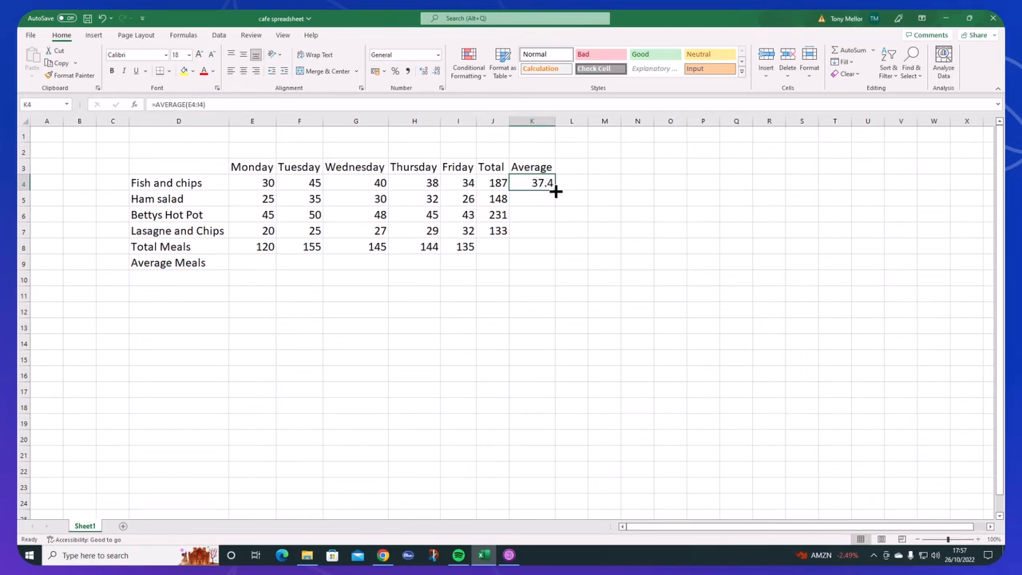
left_click_drag(555, 191, 549, 232)
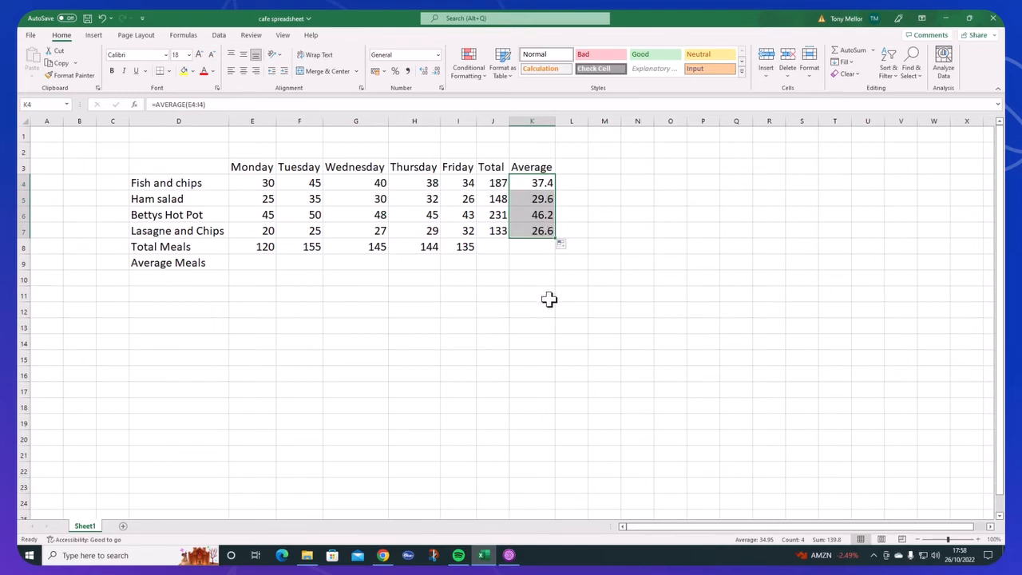
Step: Average Monday's sales of the four meals in cell E9 with the formula =AVERAGE(E4:E7)
left_click(243, 266)
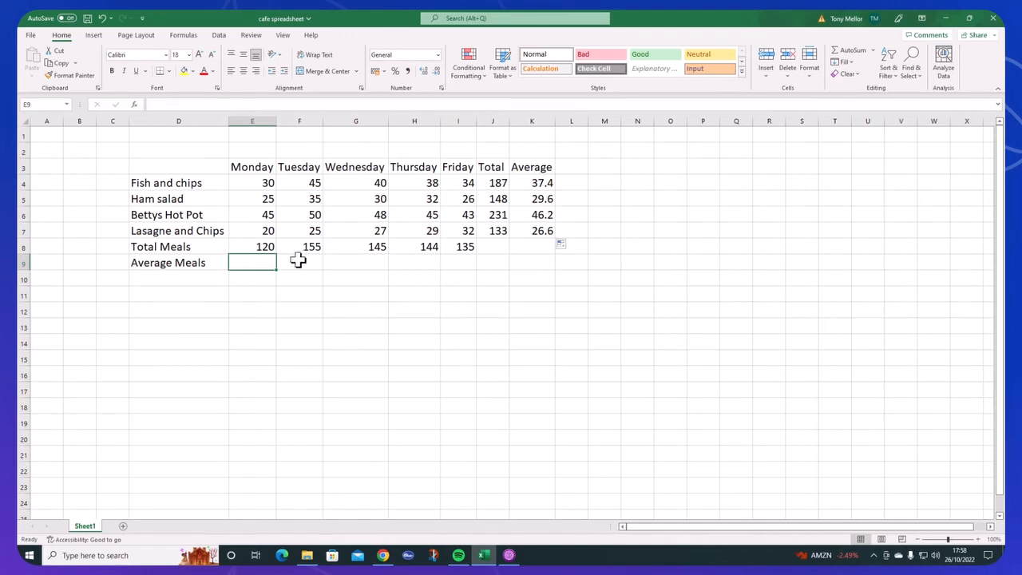
type("=avera")
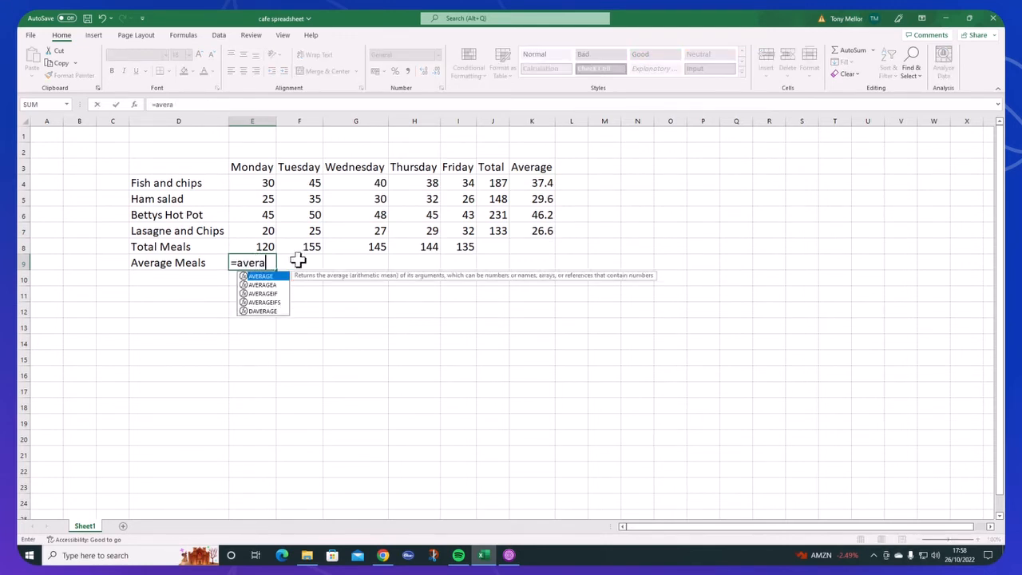
type("ge(")
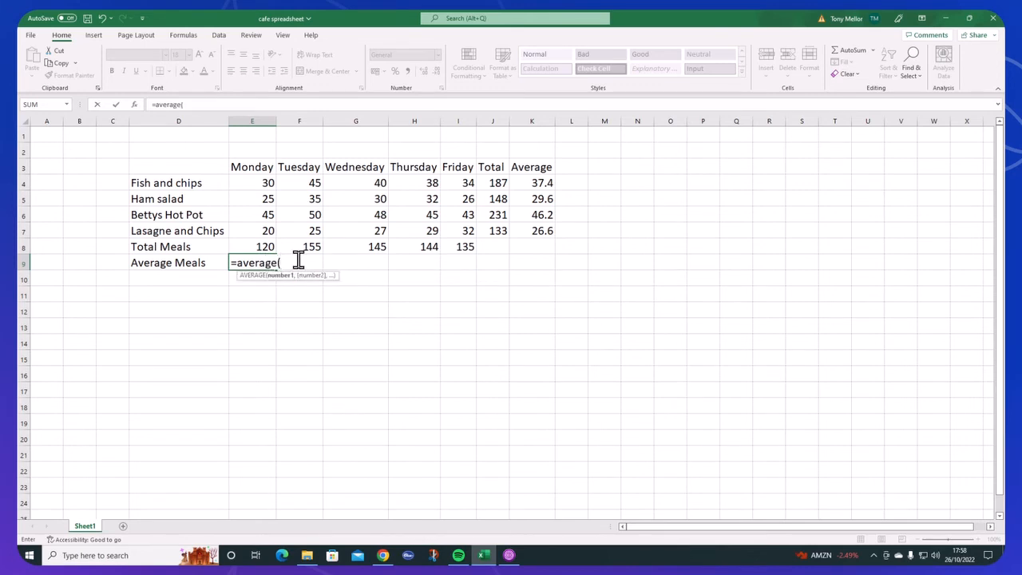
left_click(260, 183)
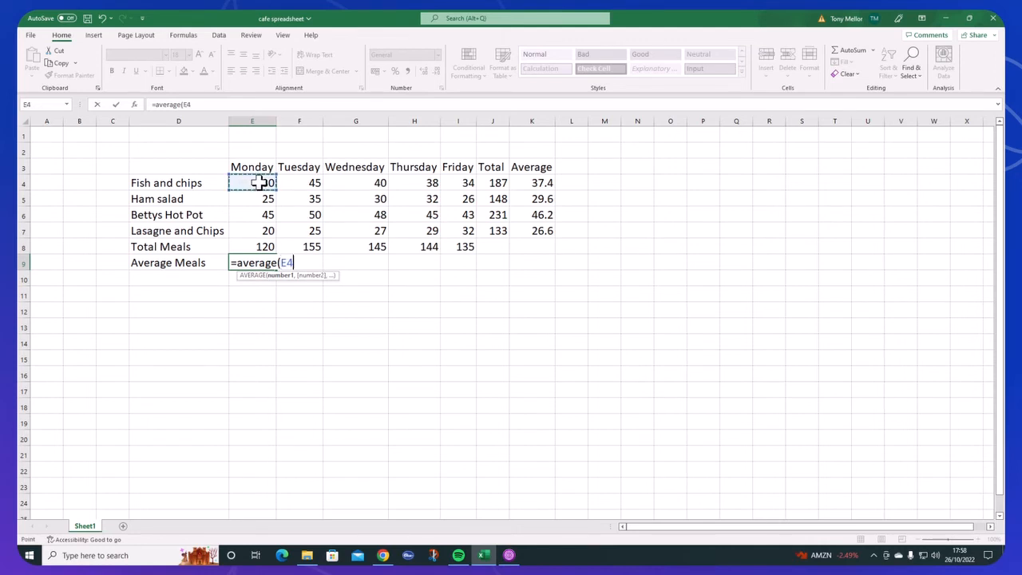
left_click_drag(259, 183, 251, 230)
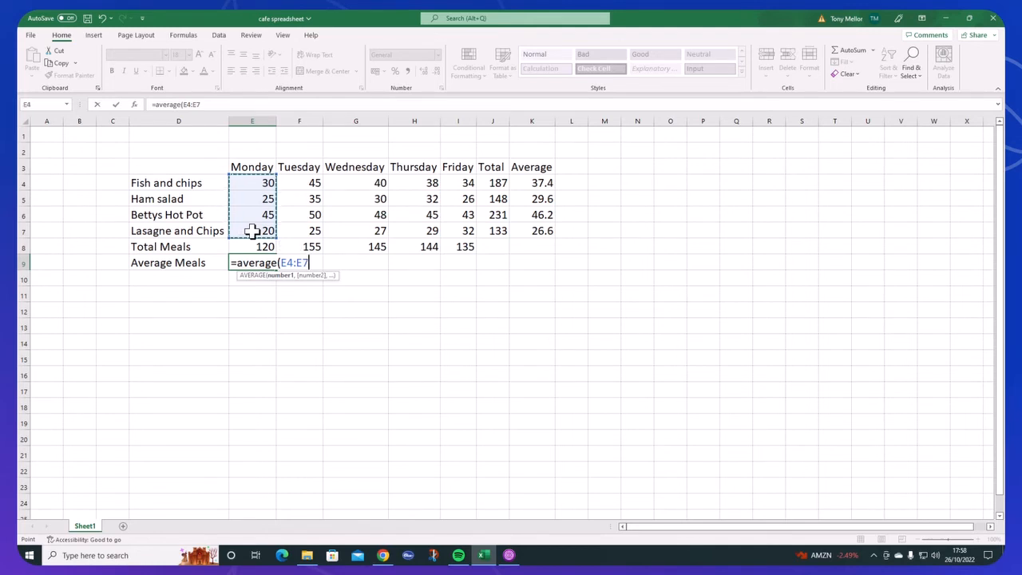
type(")")
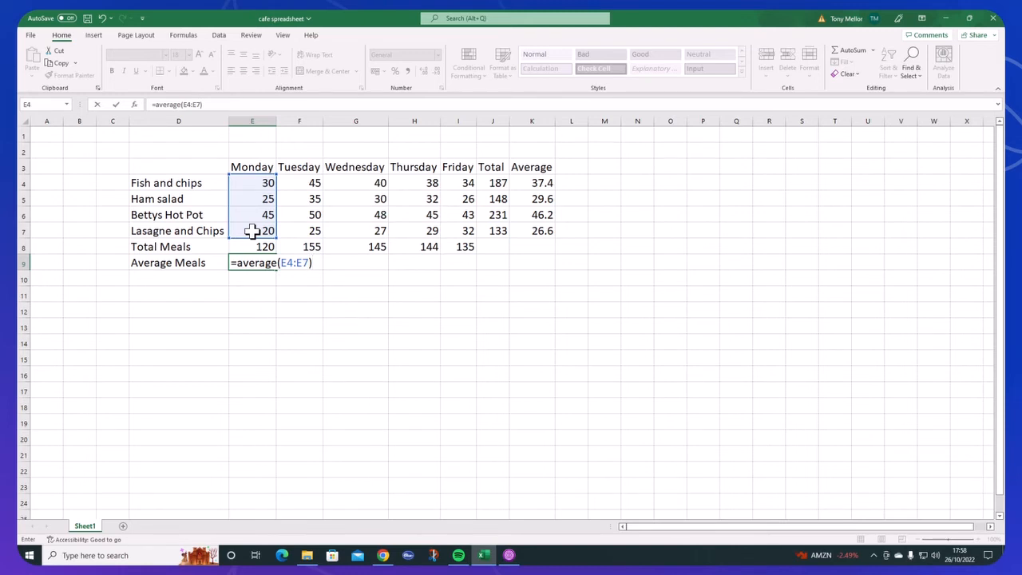
key("Return")
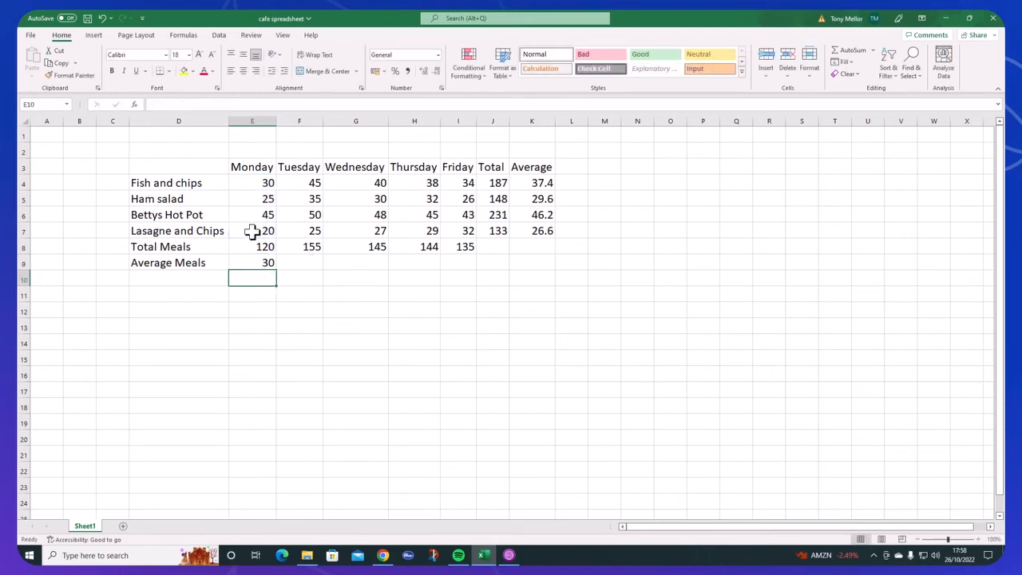
Step: Fill the Monday average formula from E9 across to I9 for the remaining weekdays
left_click(256, 263)
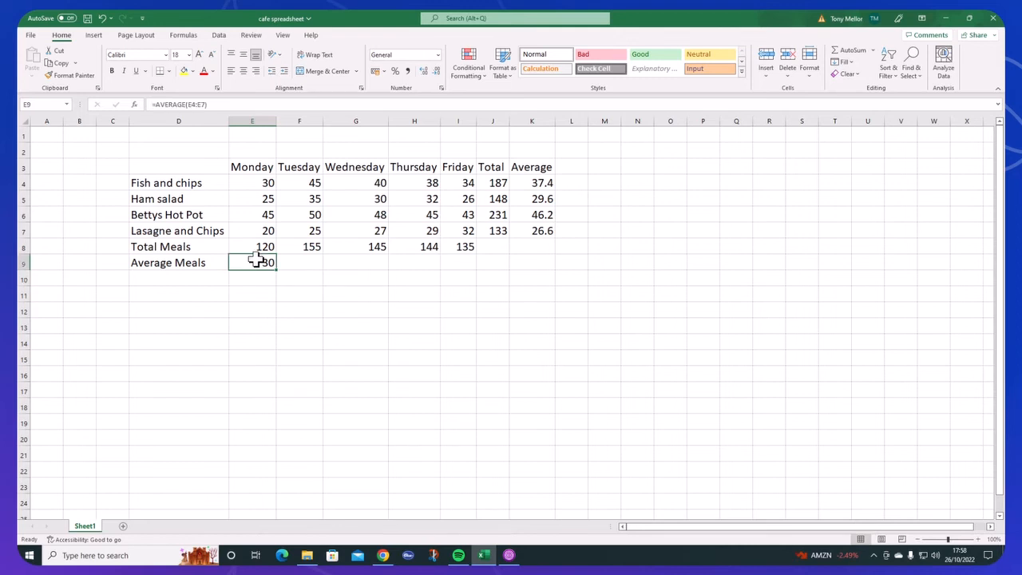
left_click_drag(276, 270, 465, 268)
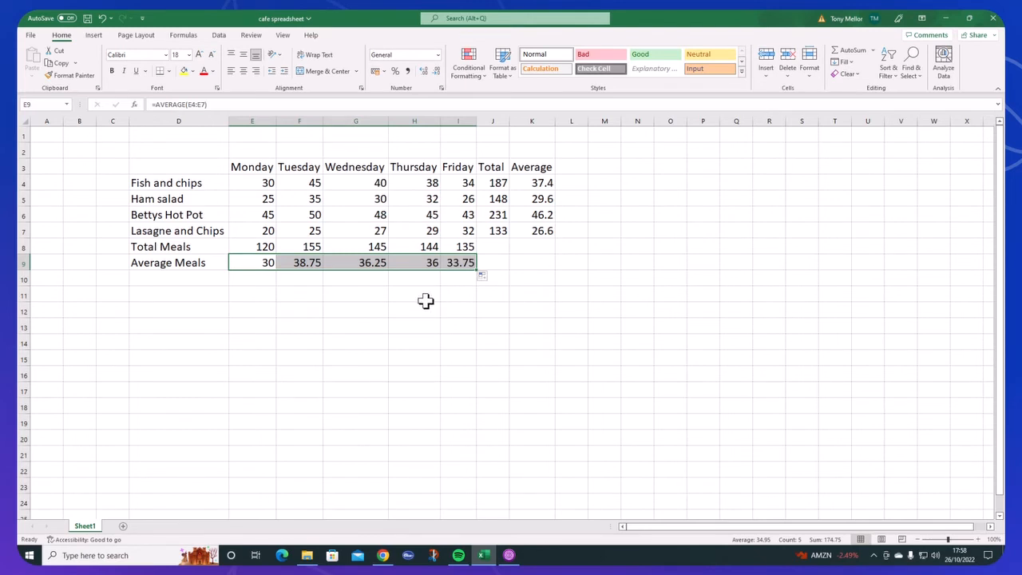
left_click(406, 278)
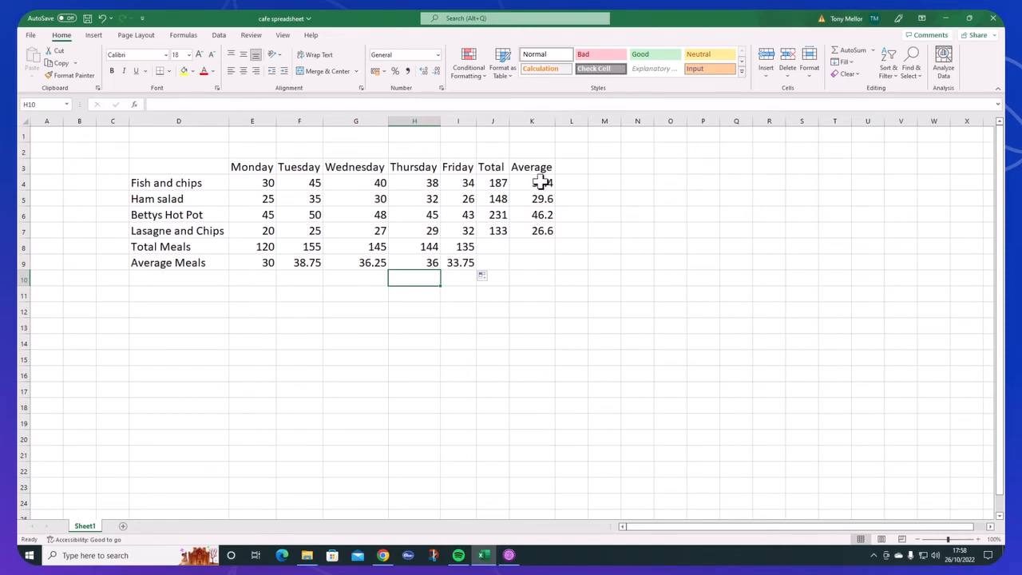
Step: Reduce the meal averages in K4:K7 to whole numbers with no decimal places
left_click_drag(538, 183, 539, 230)
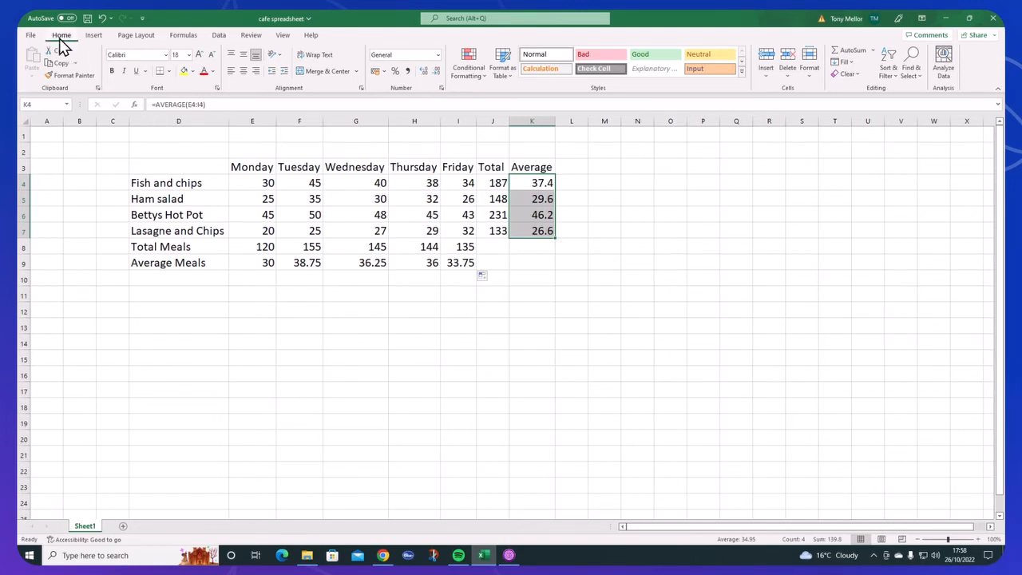
left_click(436, 72)
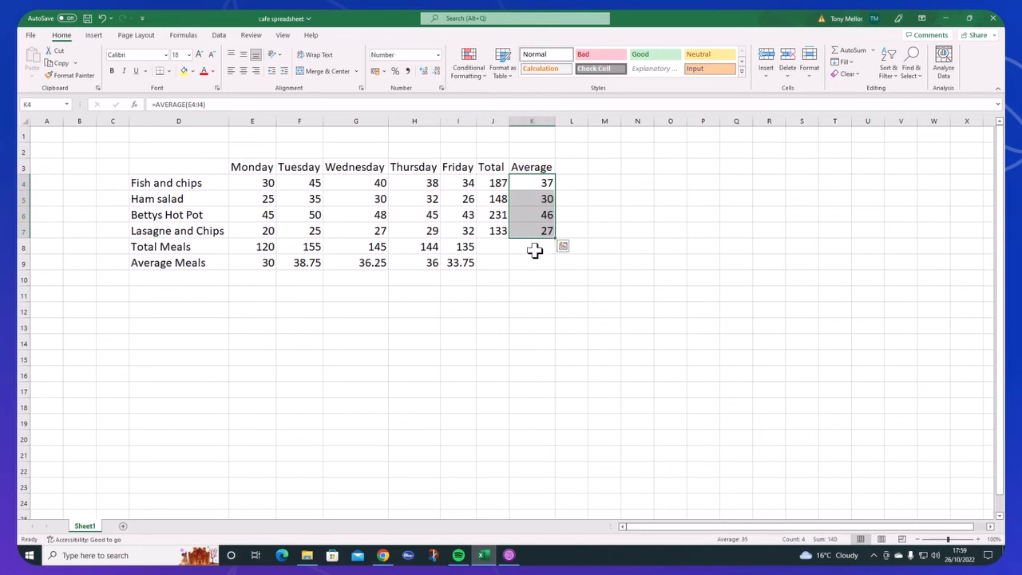
left_click(496, 294)
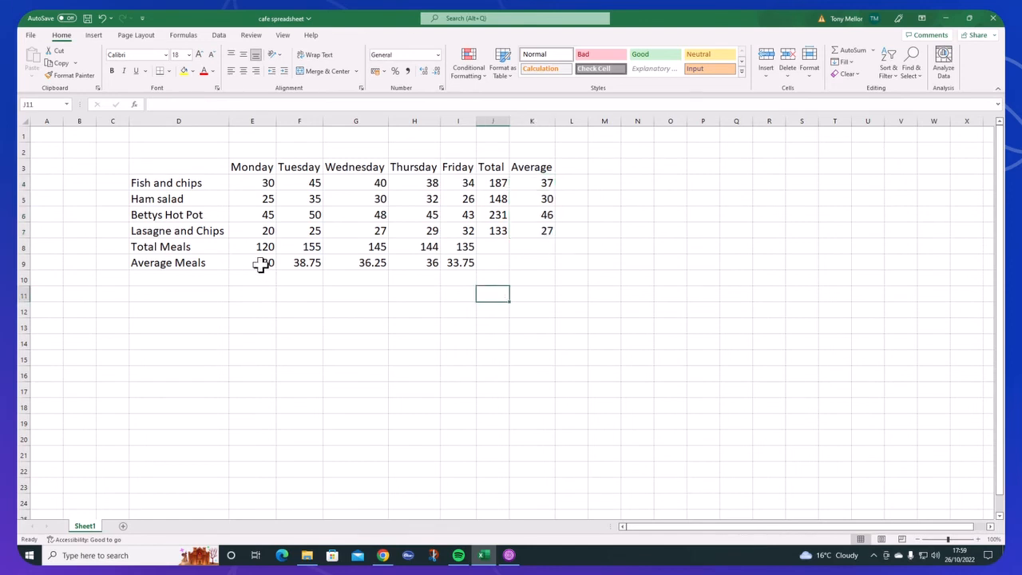
Step: Reduce the weekday averages in E9:I9 to whole numbers with no decimal places
left_click_drag(261, 264, 454, 265)
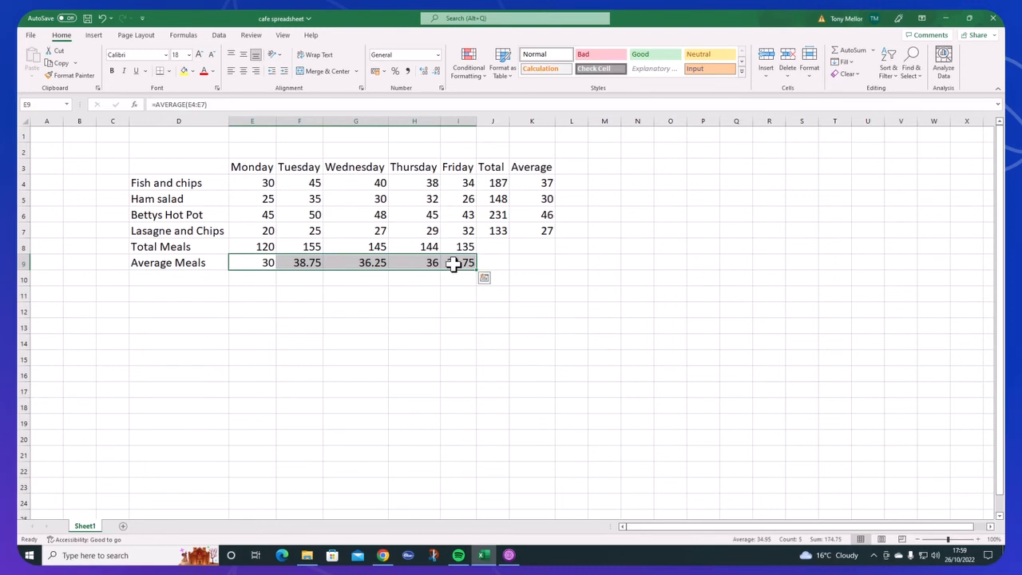
left_click(437, 72)
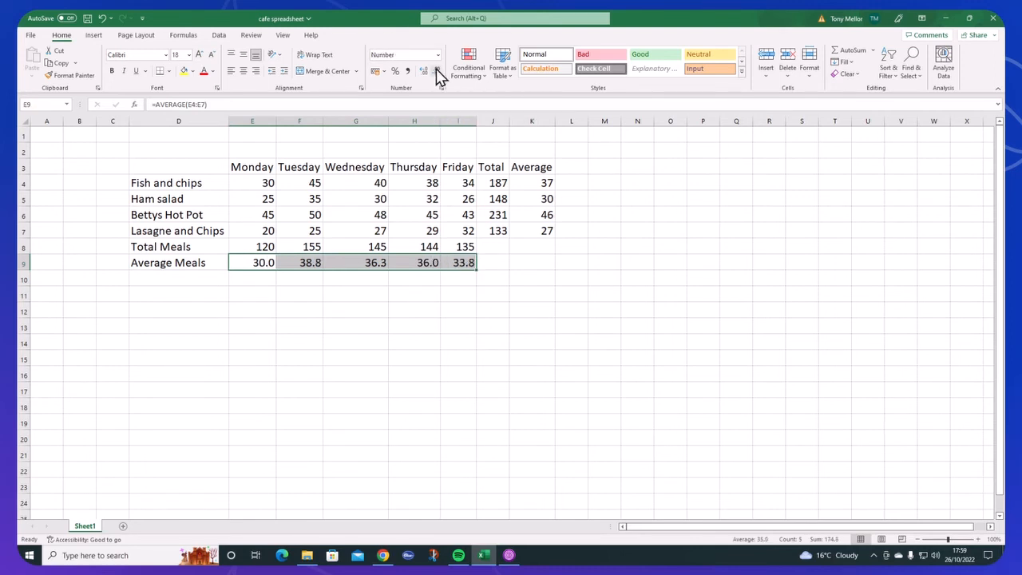
left_click(437, 72)
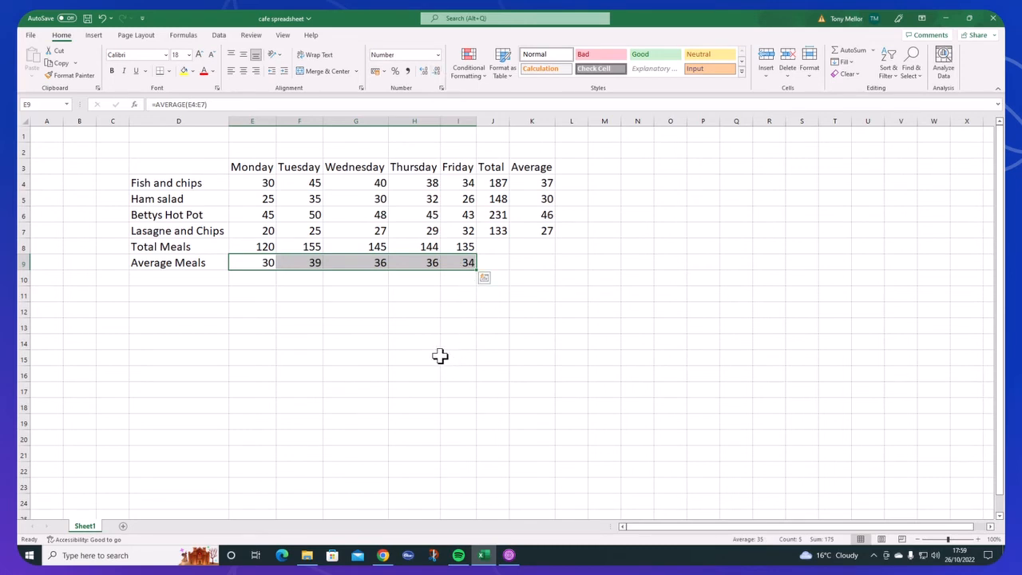
left_click_drag(441, 356, 437, 356)
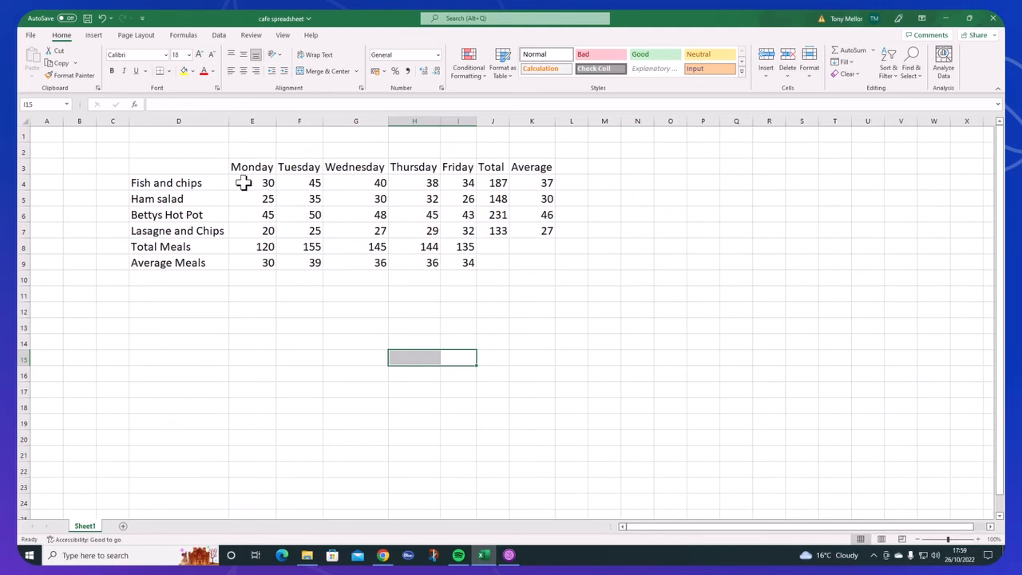
Step: Apply All Borders to the main table range D3:K7, from the heading row down to Lasagne and Chips
left_click(174, 166)
left_click_drag(174, 165, 538, 232)
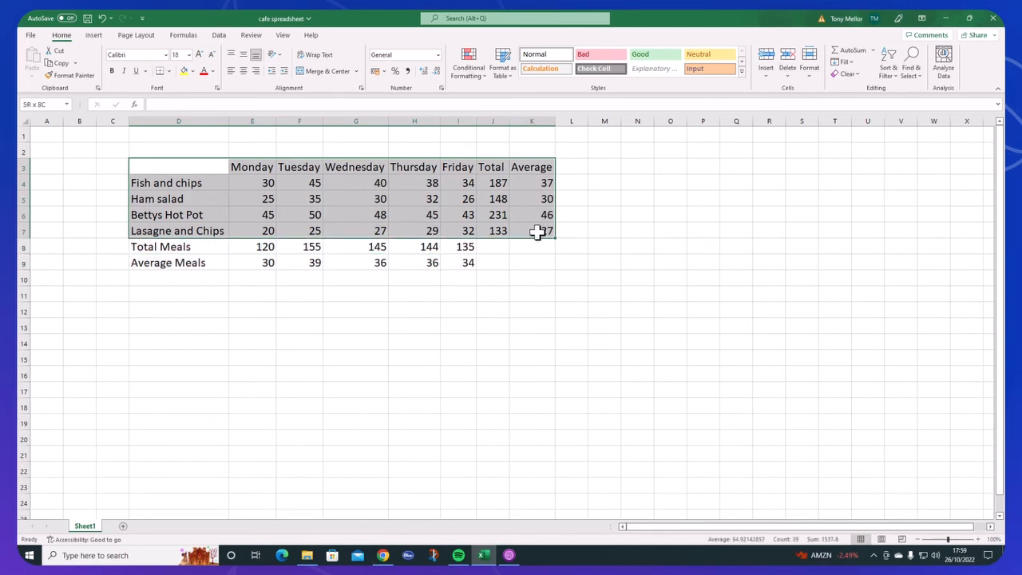
left_click_drag(537, 232, 537, 231)
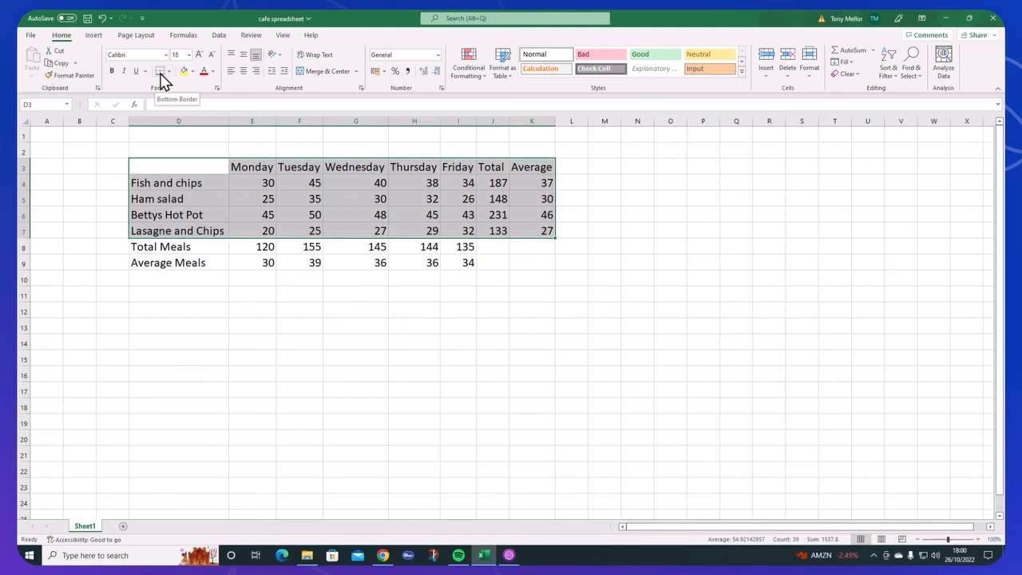
left_click(169, 71)
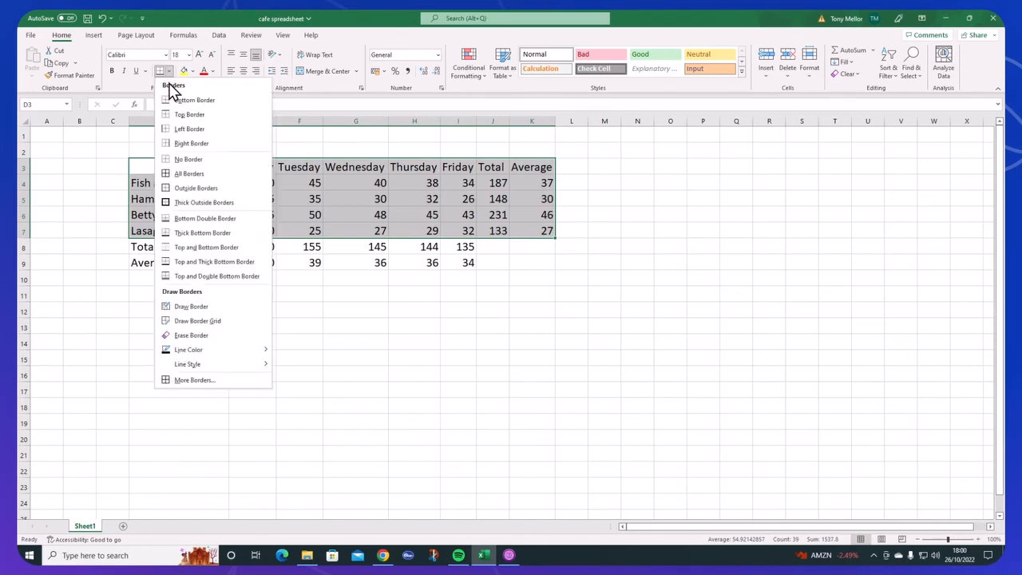
left_click(182, 174)
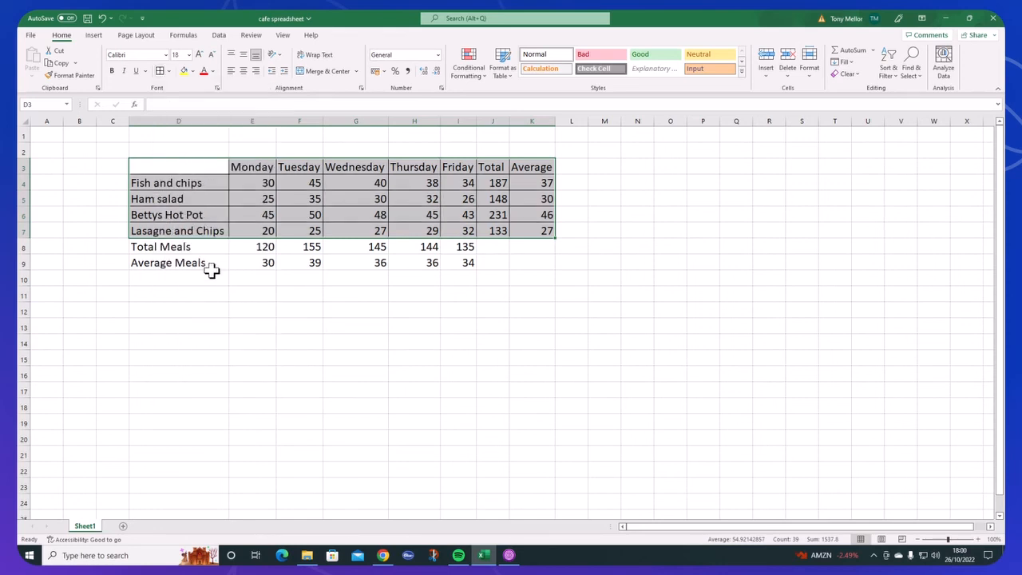
Step: Apply All Borders to the Total Meals and Average Meals rows in D8:I9, leaving out the empty cells J8:K9
left_click_drag(185, 247, 467, 261)
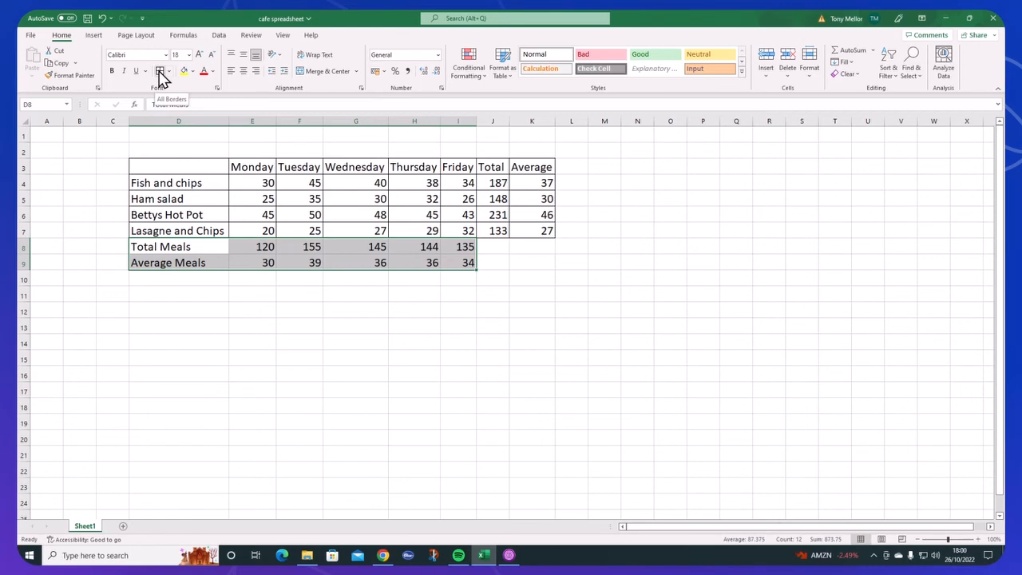
left_click(159, 71)
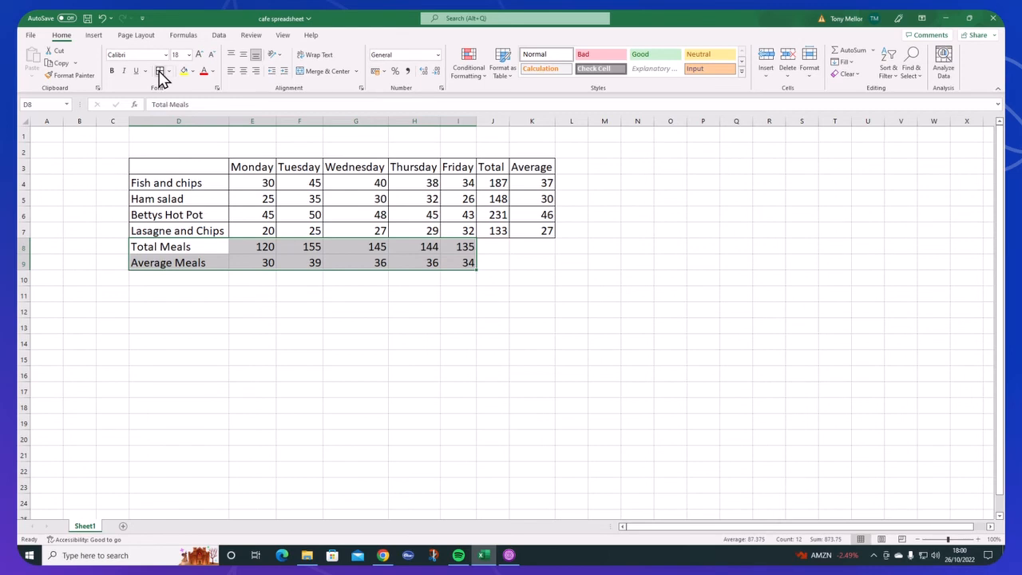
left_click(354, 375)
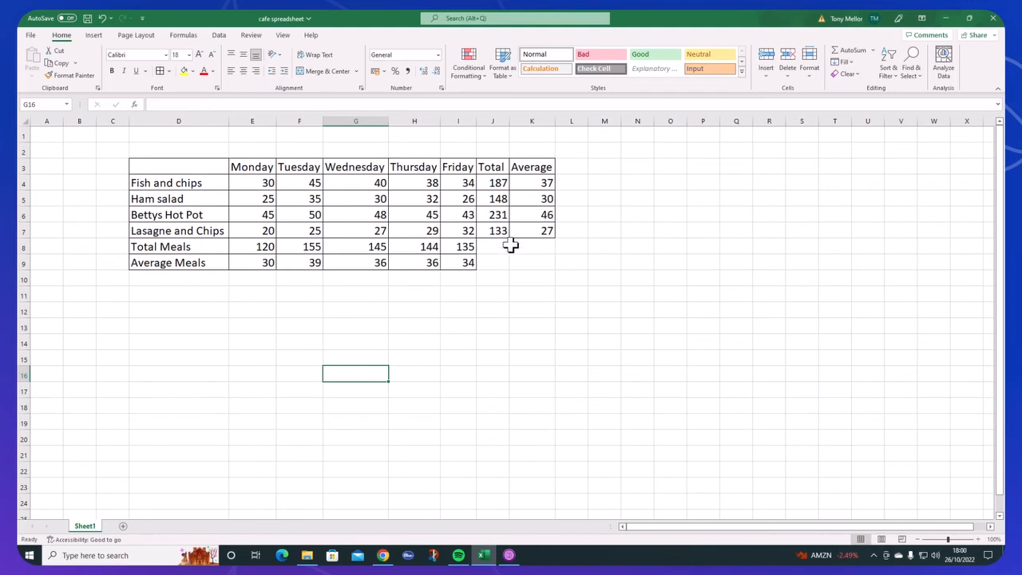
left_click_drag(490, 242, 529, 258)
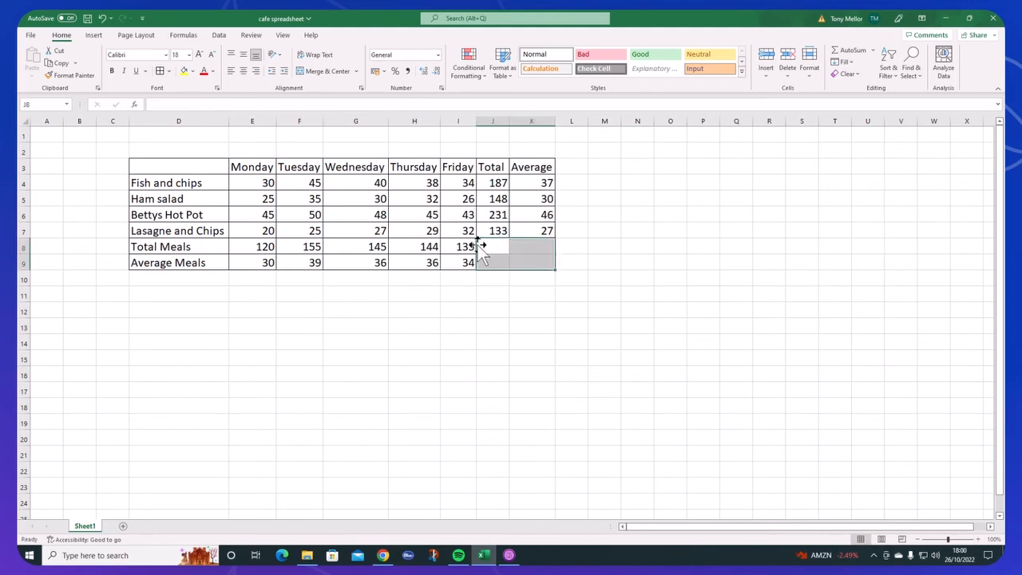
left_click(499, 319)
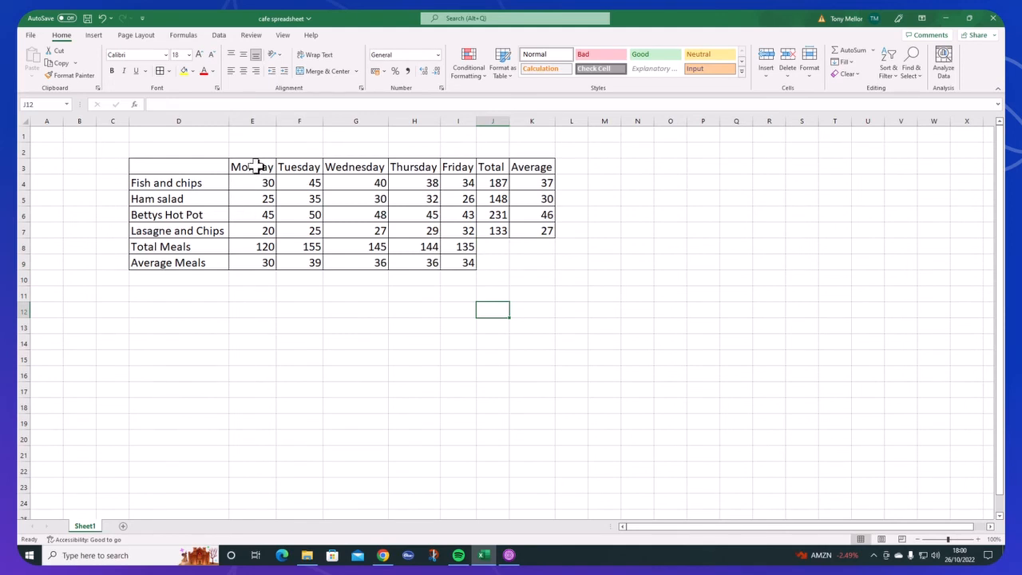
Step: Fill the weekday headings in E3:I3 and the meal names in D4:D7 with yellow
left_click_drag(252, 166, 457, 165)
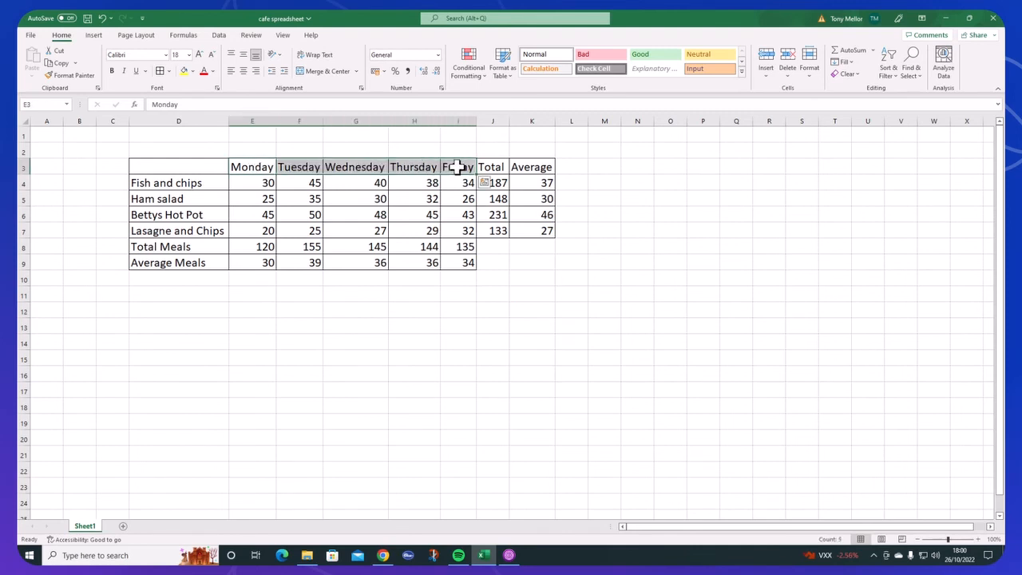
left_click(183, 71)
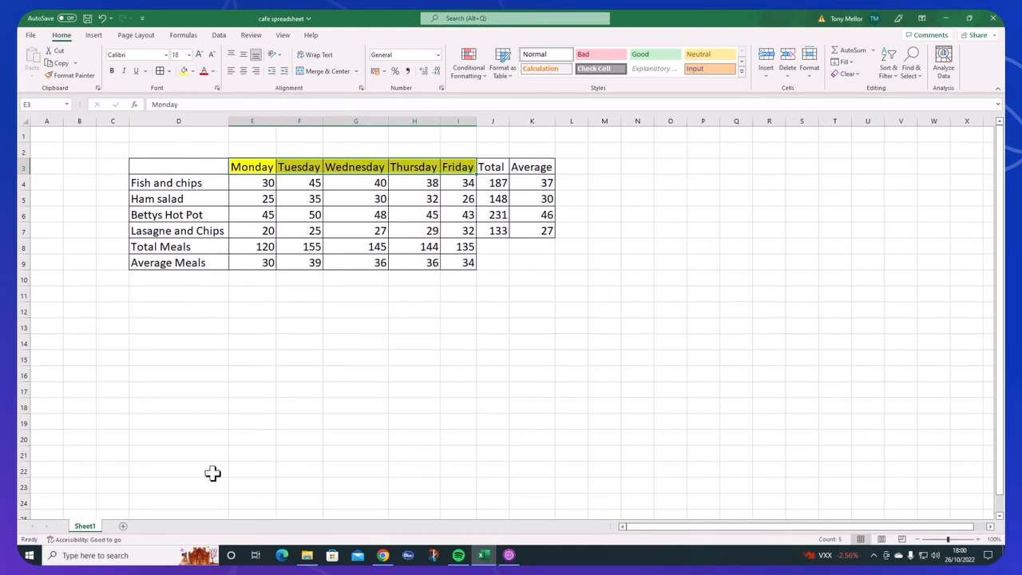
left_click(221, 384)
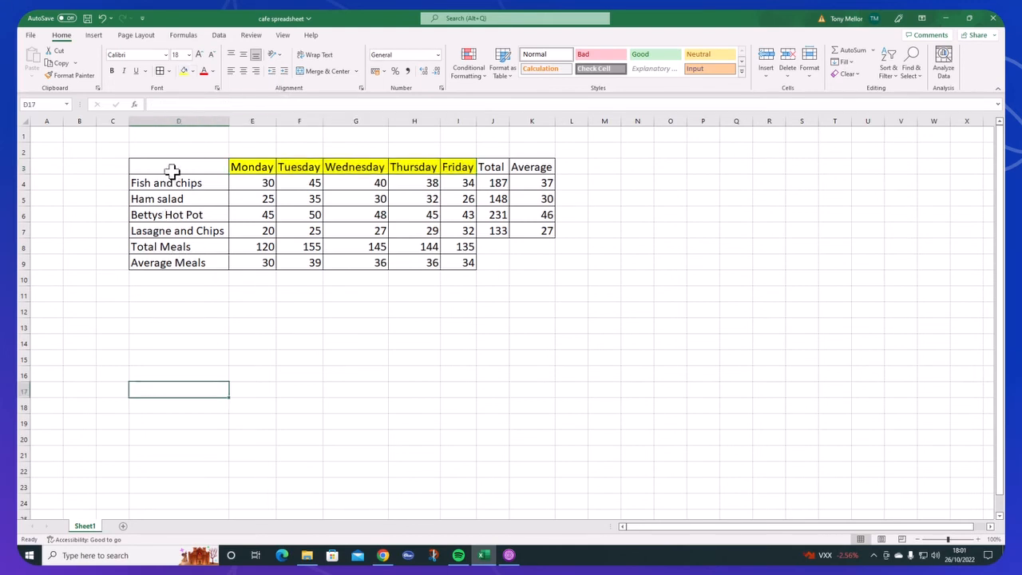
left_click_drag(172, 183, 170, 231)
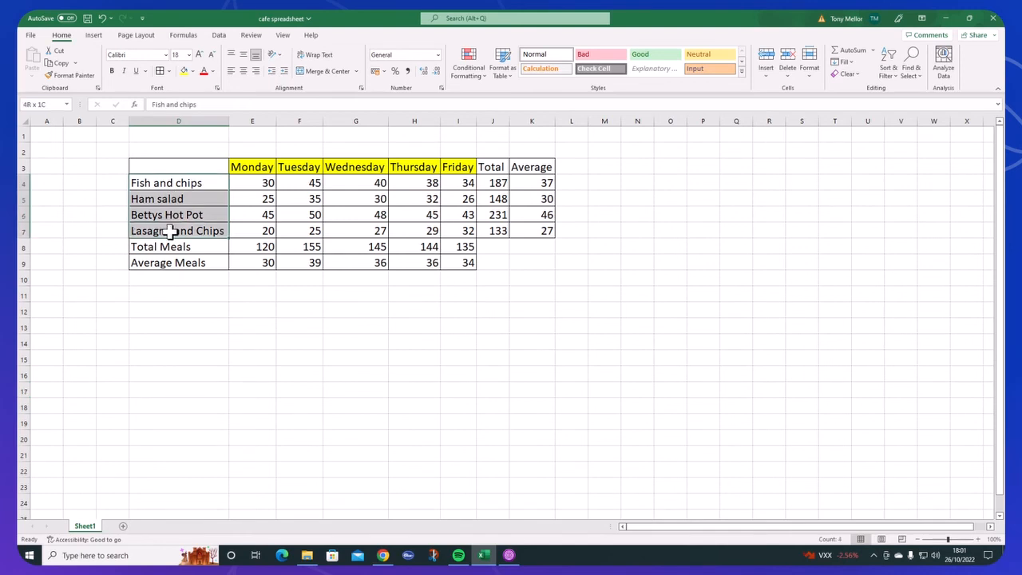
left_click(184, 71)
left_click(258, 356)
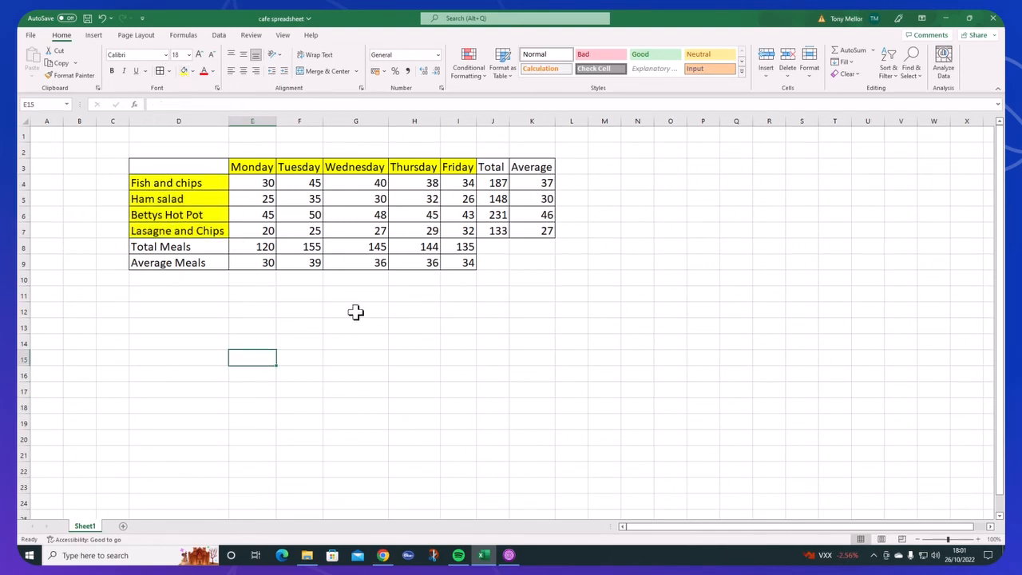
Step: Fill the Total heading in J3 and the Total Meals label in D8 with a light gold theme colour
left_click(497, 170)
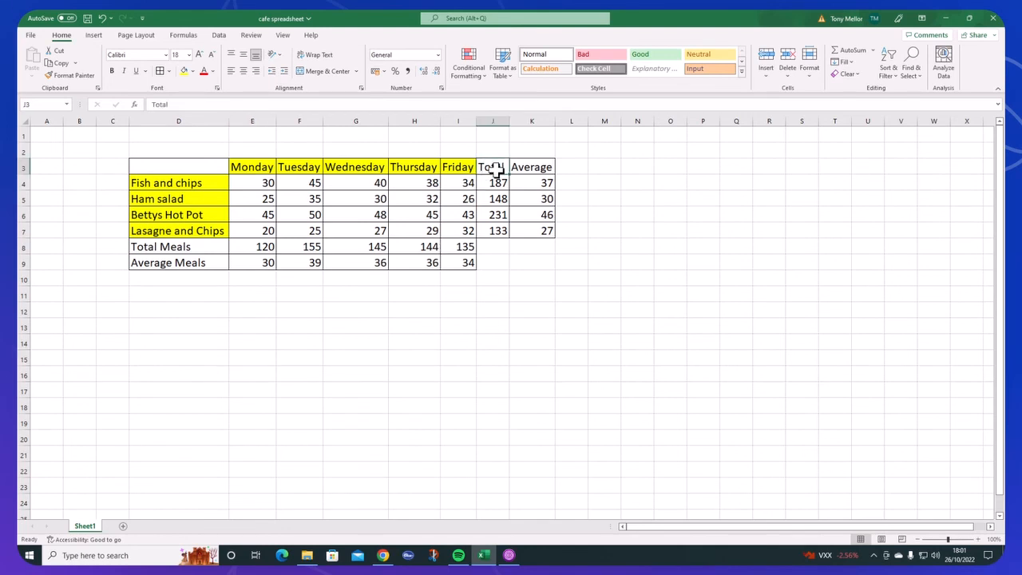
left_click(194, 74)
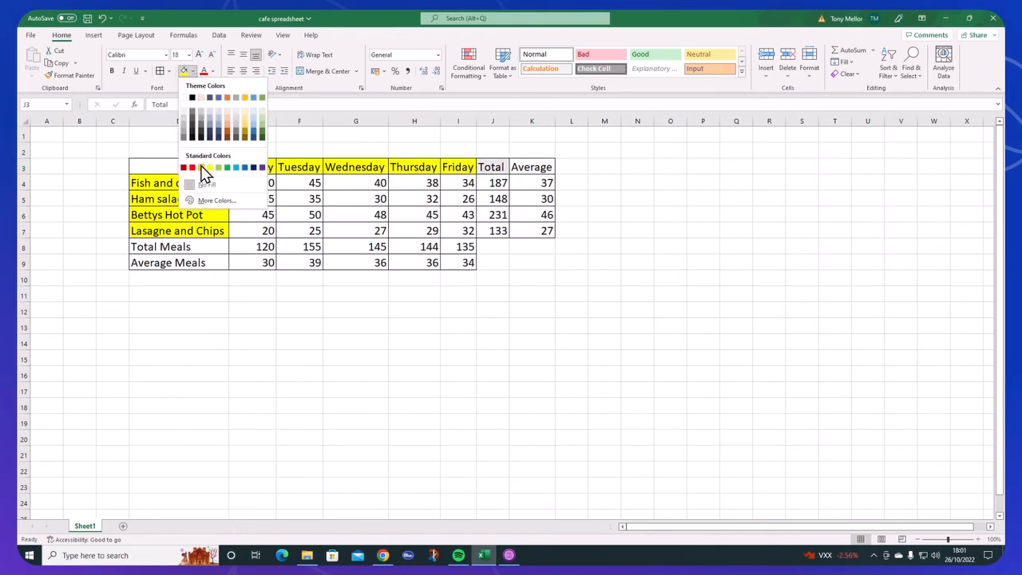
left_click(245, 117)
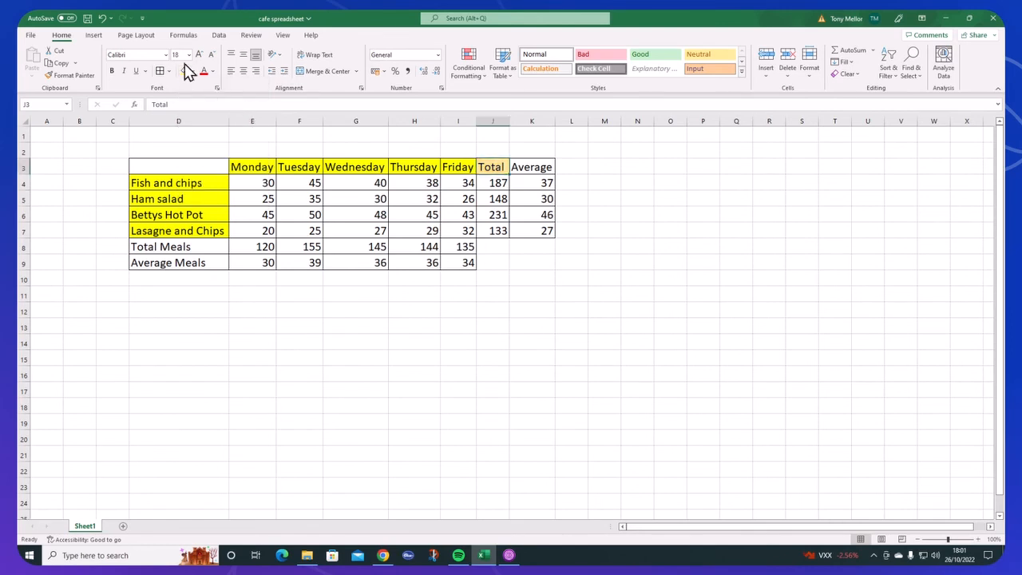
left_click(166, 249)
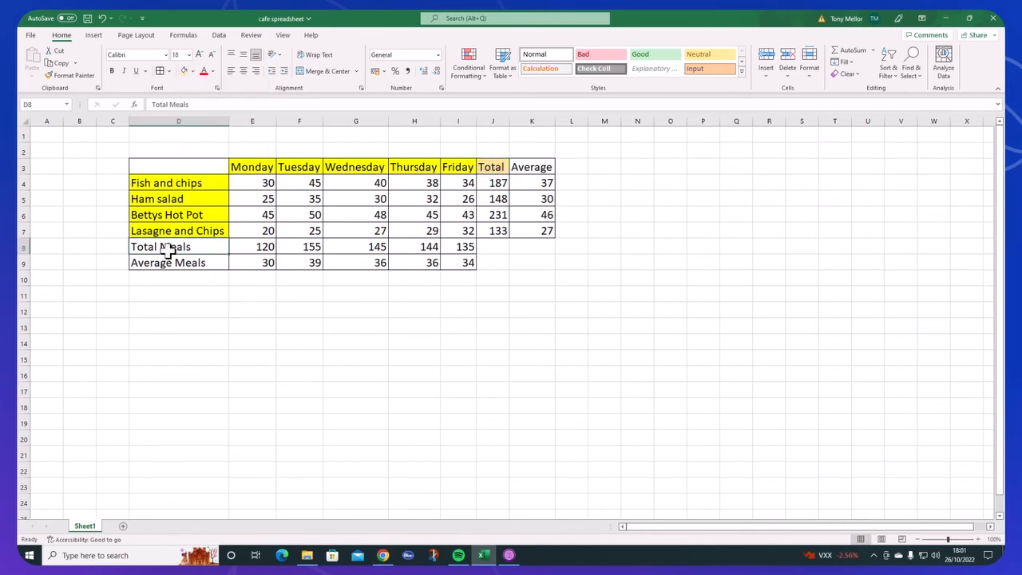
left_click(182, 71)
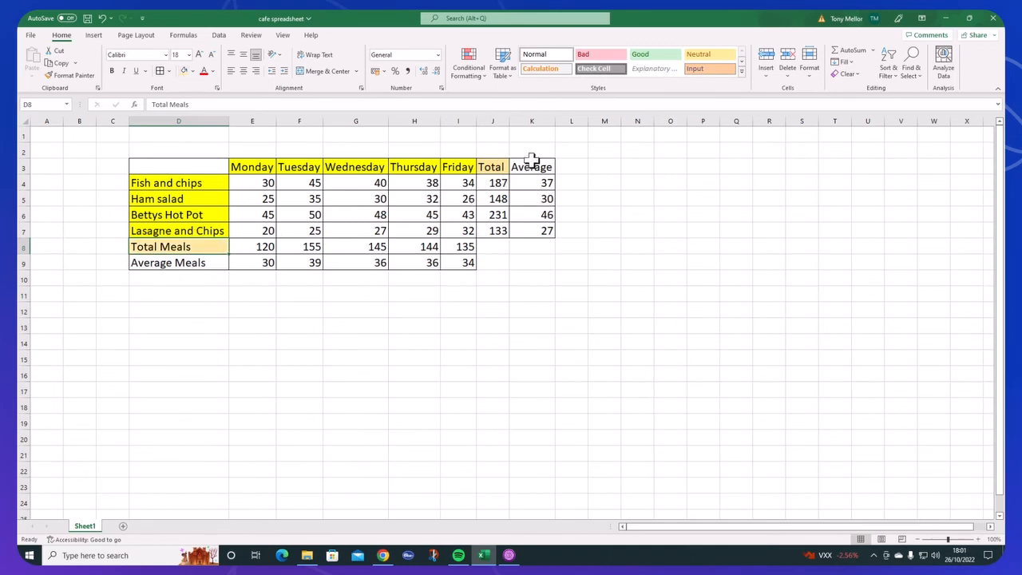
Step: Fill the Average heading in K3 and the Average Meals label in D9 with a light green theme colour
left_click(537, 165)
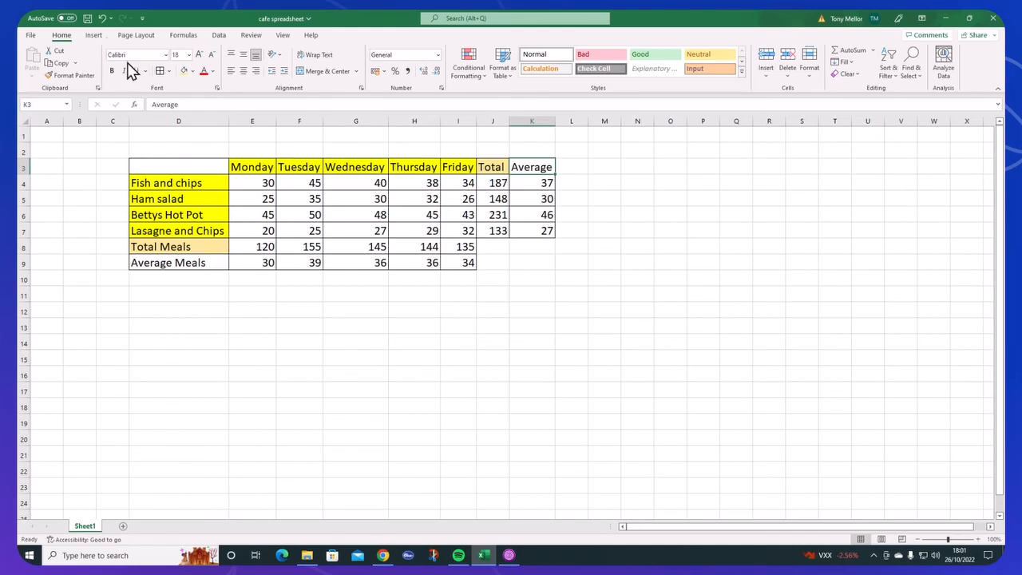
left_click(191, 71)
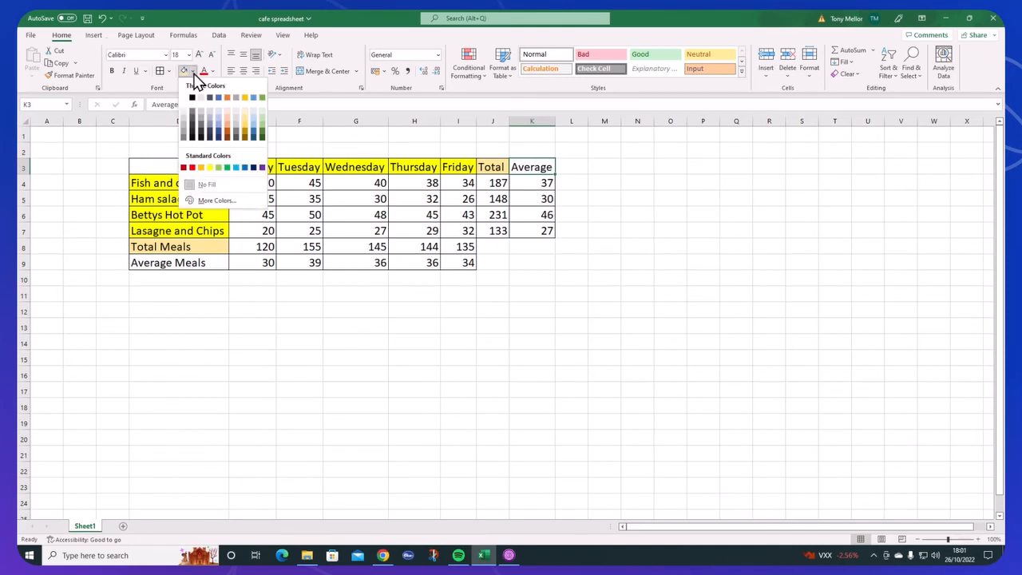
left_click(262, 113)
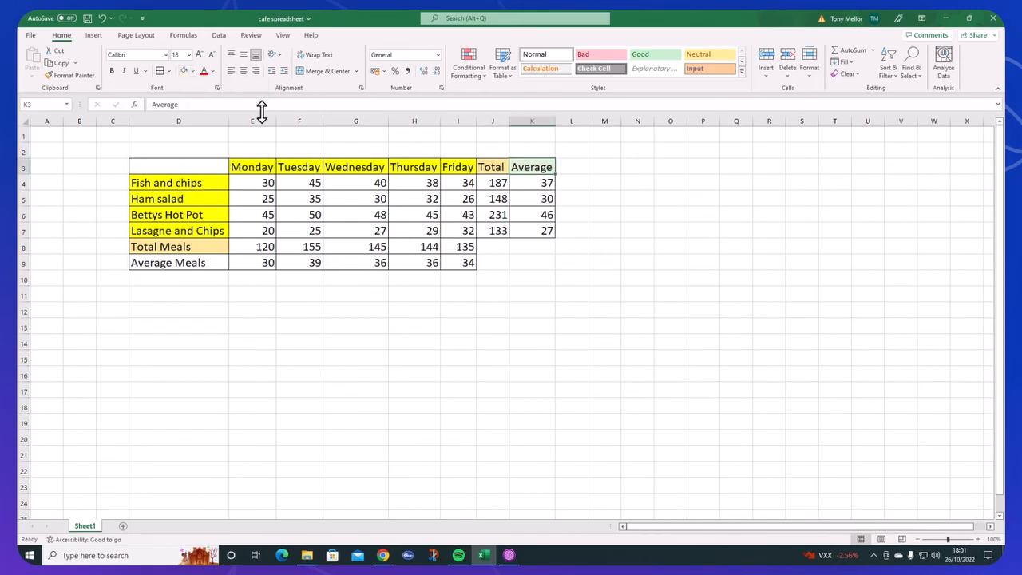
left_click(169, 265)
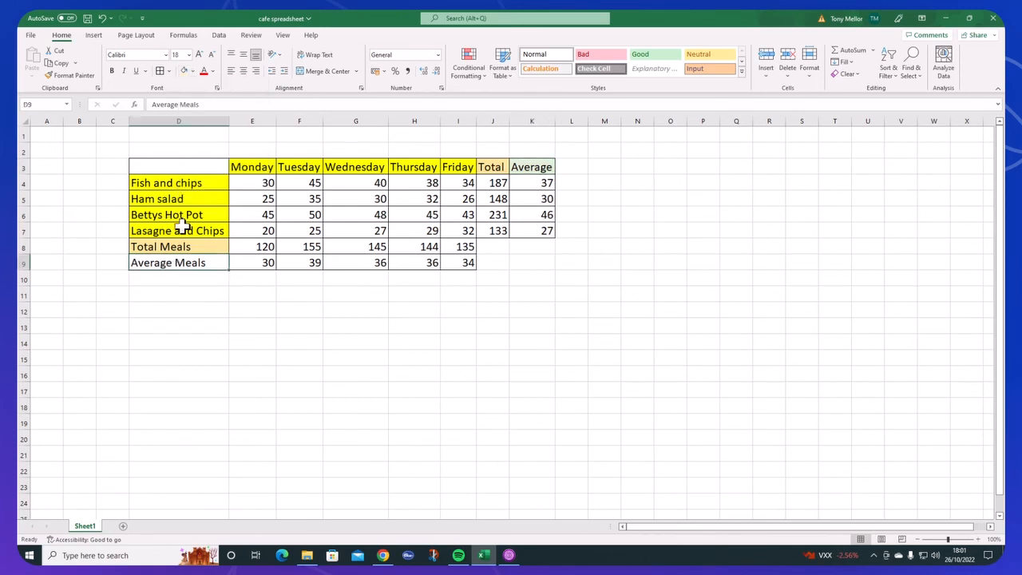
left_click(186, 70)
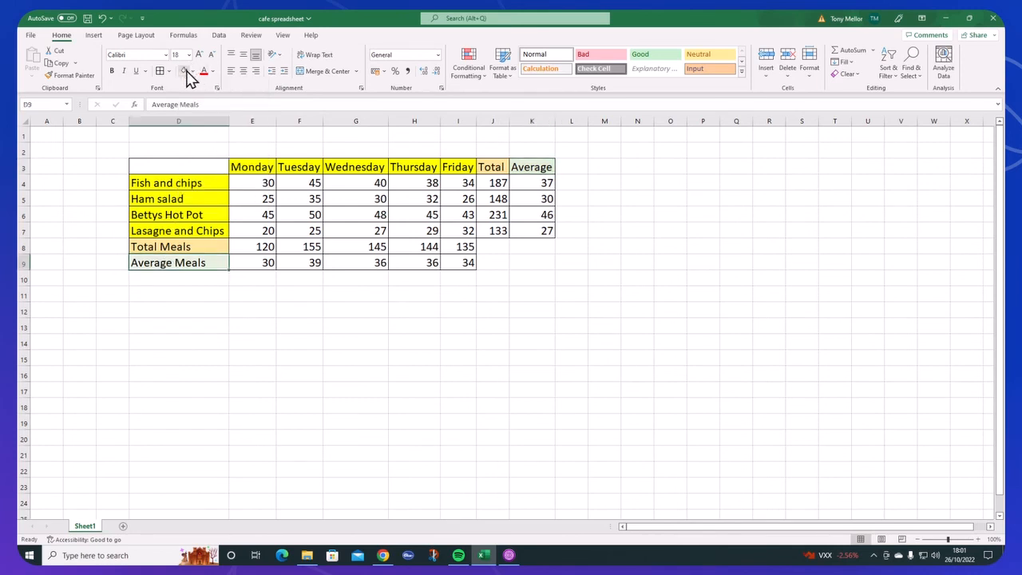
left_click(532, 363)
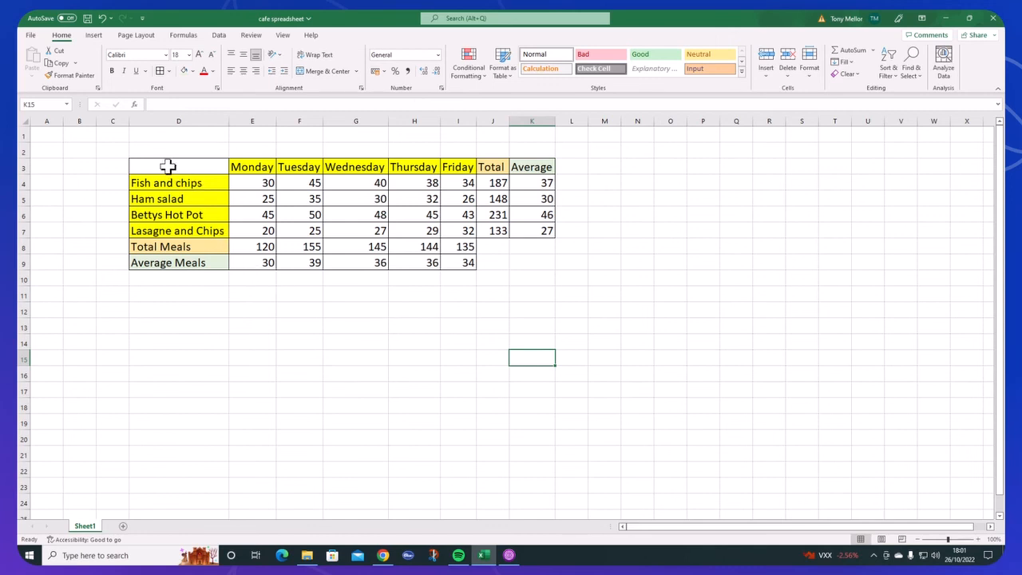
Step: Insert a 2-D clustered column chart of Monday's meals from the range D3:E7
left_click_drag(166, 165, 254, 228)
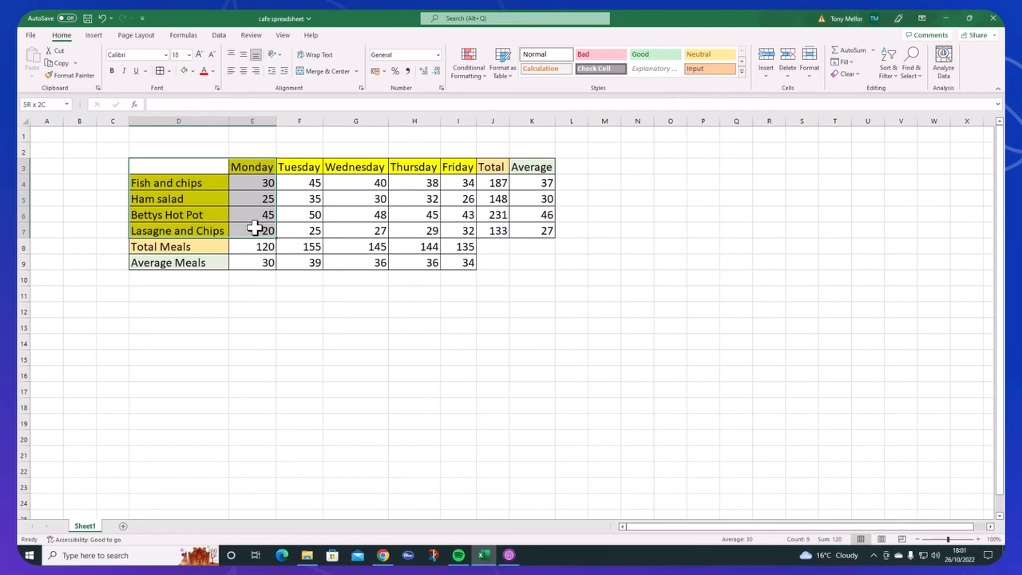
left_click_drag(254, 228, 253, 229)
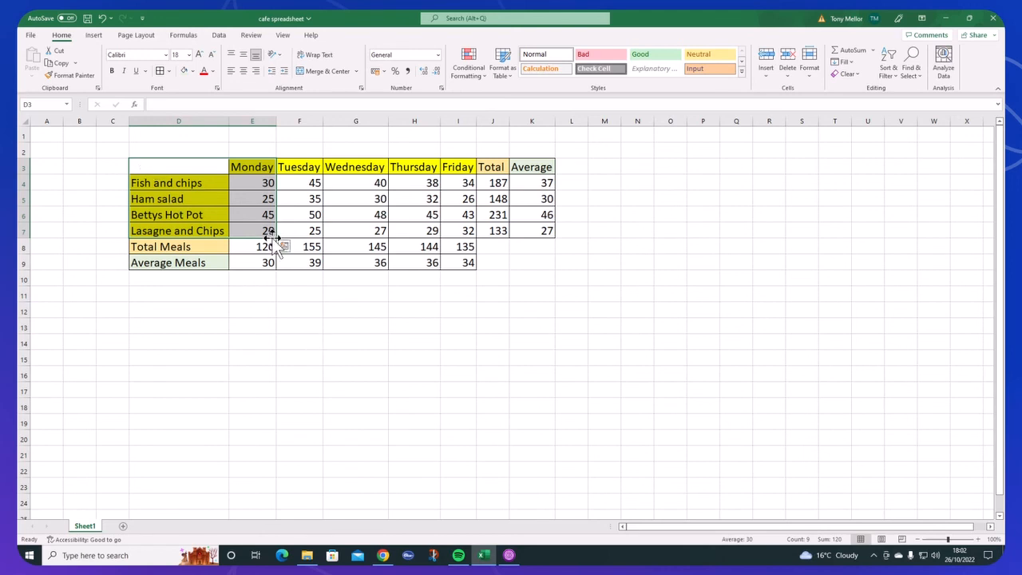
left_click(95, 37)
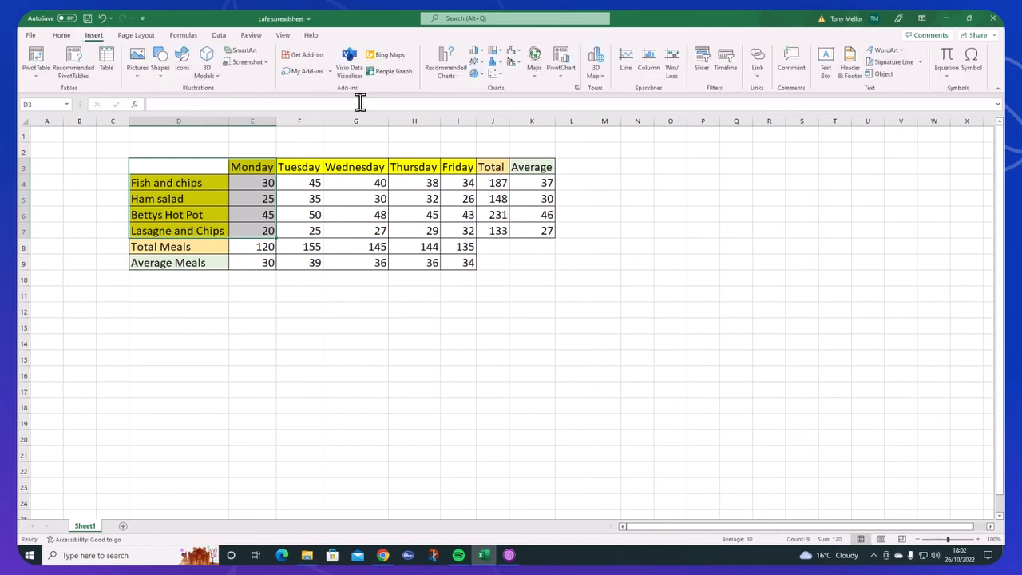
left_click(476, 52)
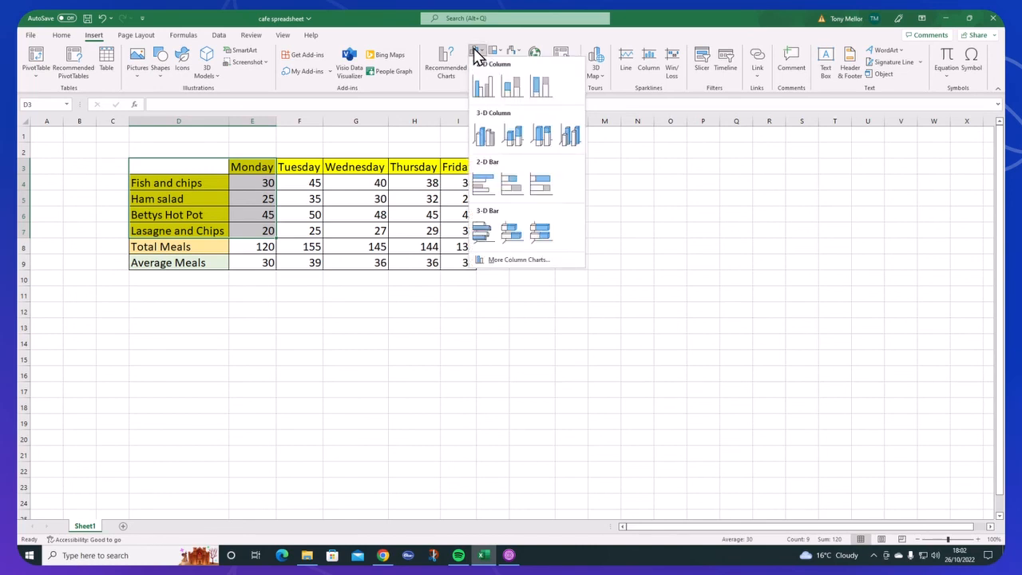
left_click(485, 89)
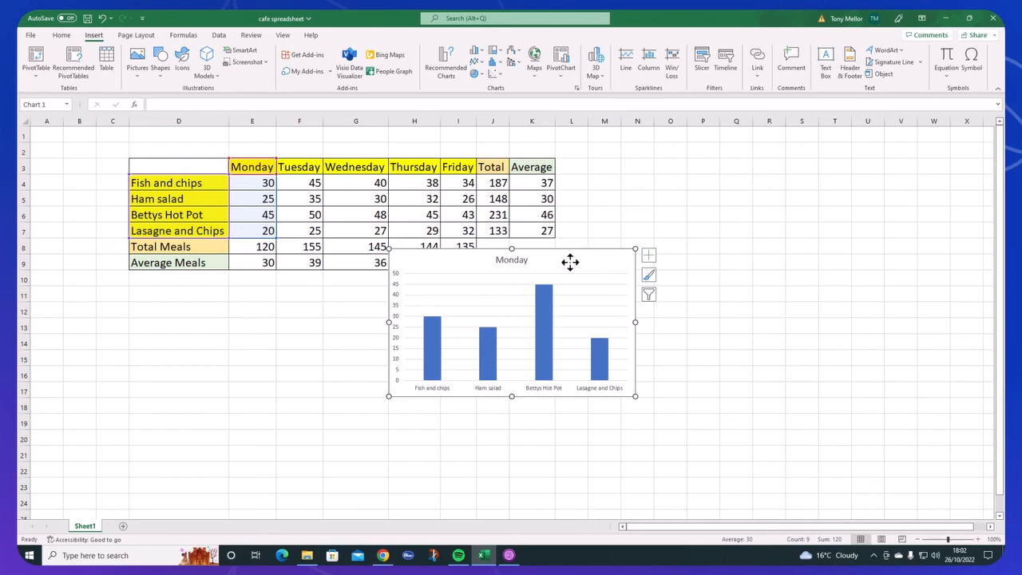
Step: Move the Monday chart beside the table and enlarge it to cover about columns M to W, rows 3 to 17
left_click_drag(570, 262, 758, 179)
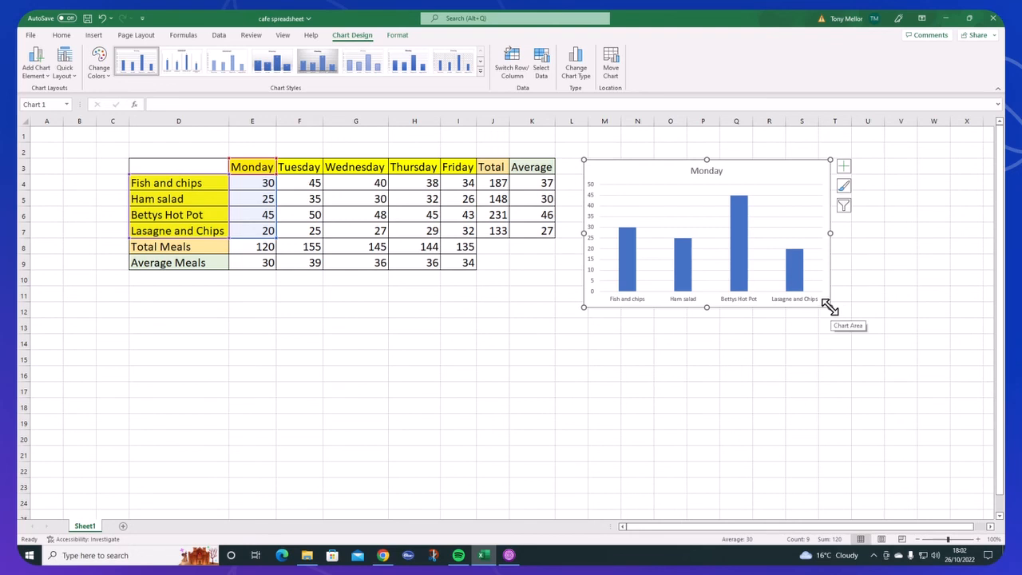
left_click_drag(830, 307, 950, 400)
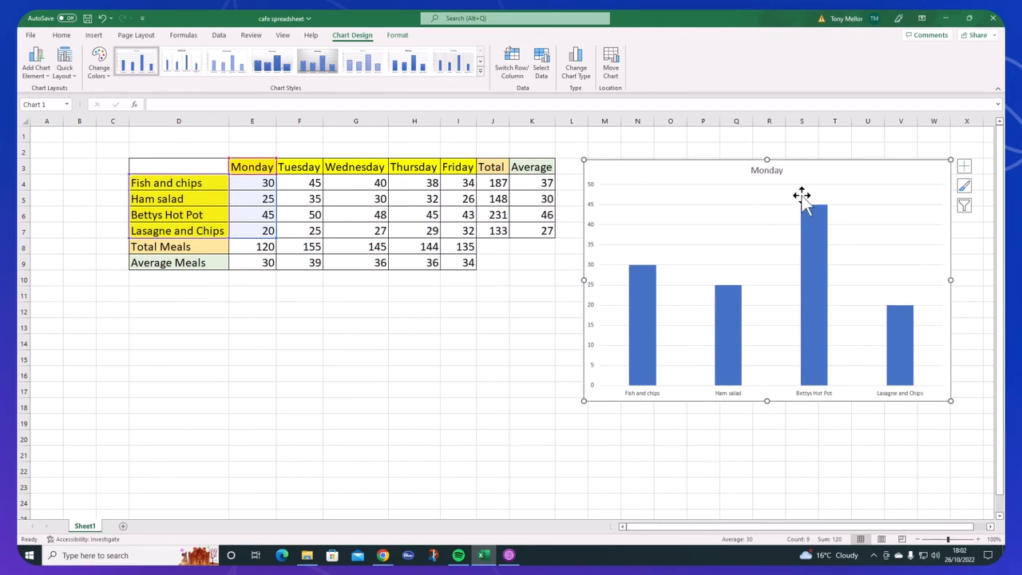
mouse_move(816, 361)
left_click(346, 321)
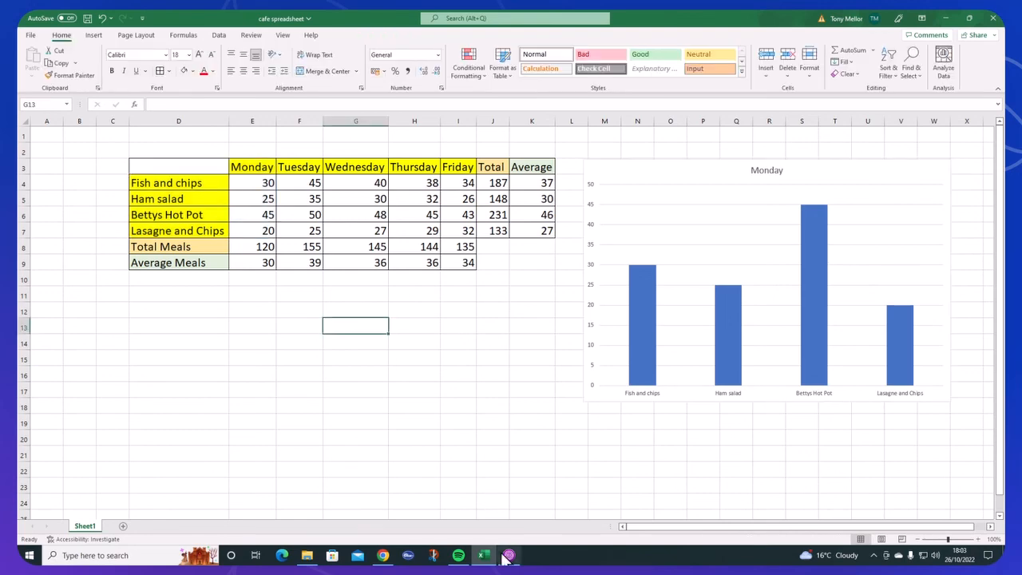